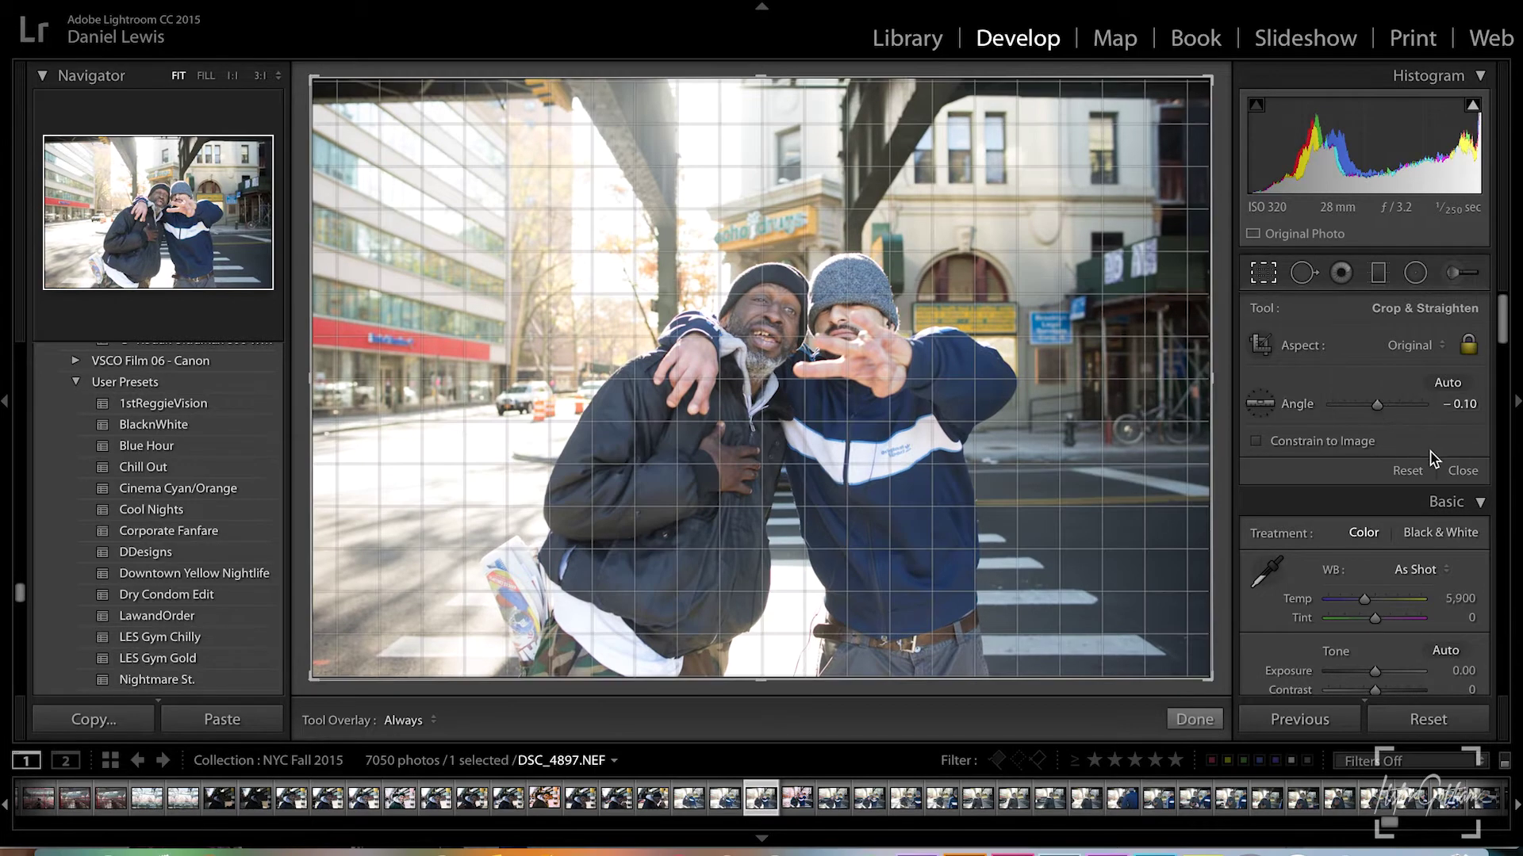
Finish the crop, then set the white balance temperature to 7,018 and Contrast to +48
left_click(1462, 470)
left_click_drag(1365, 404, 1376, 405)
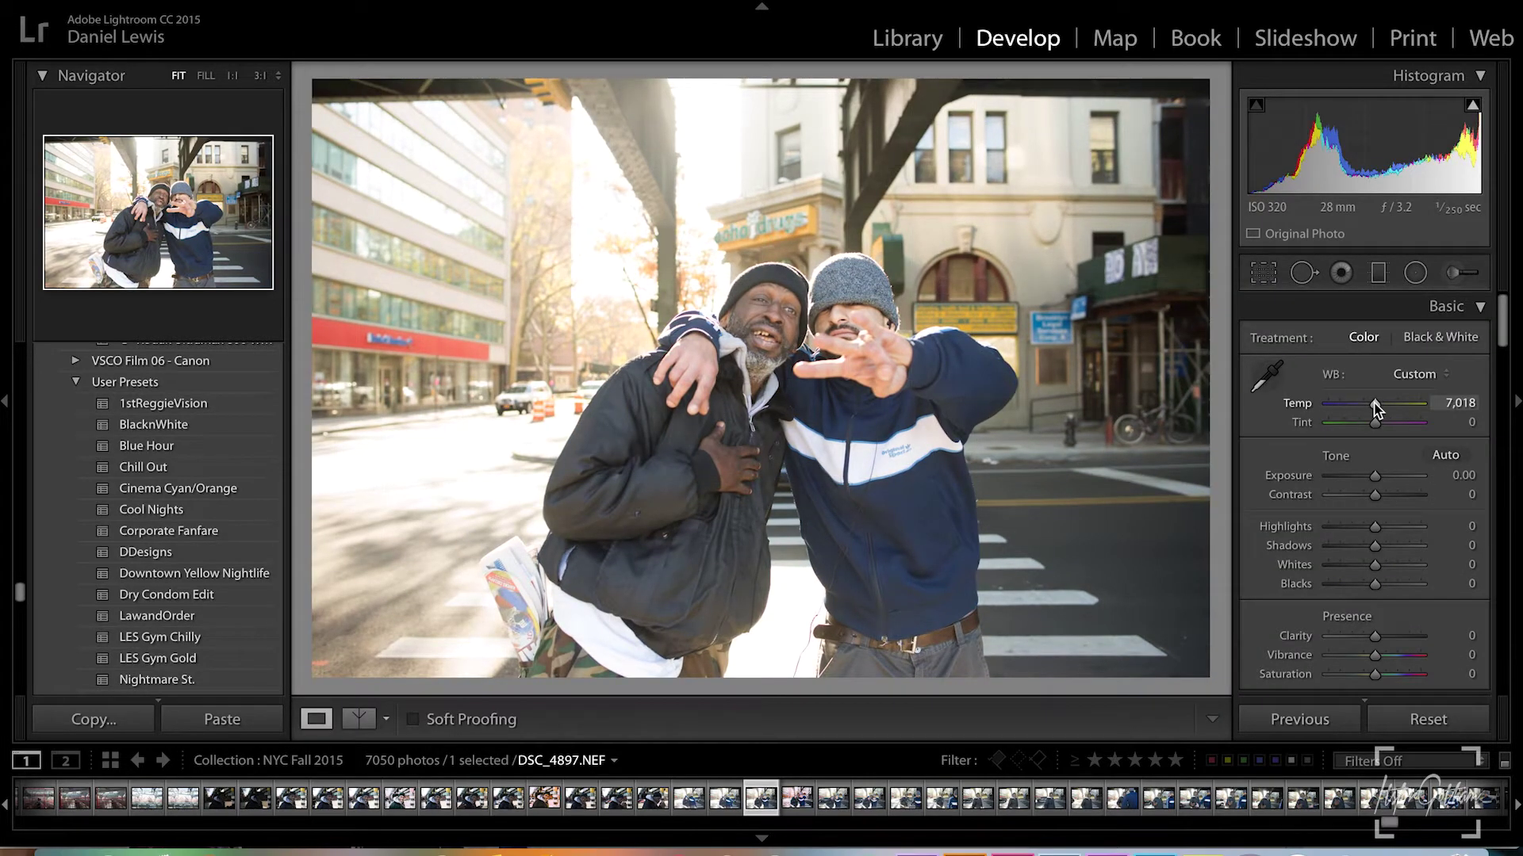
left_click_drag(1407, 496, 1399, 497)
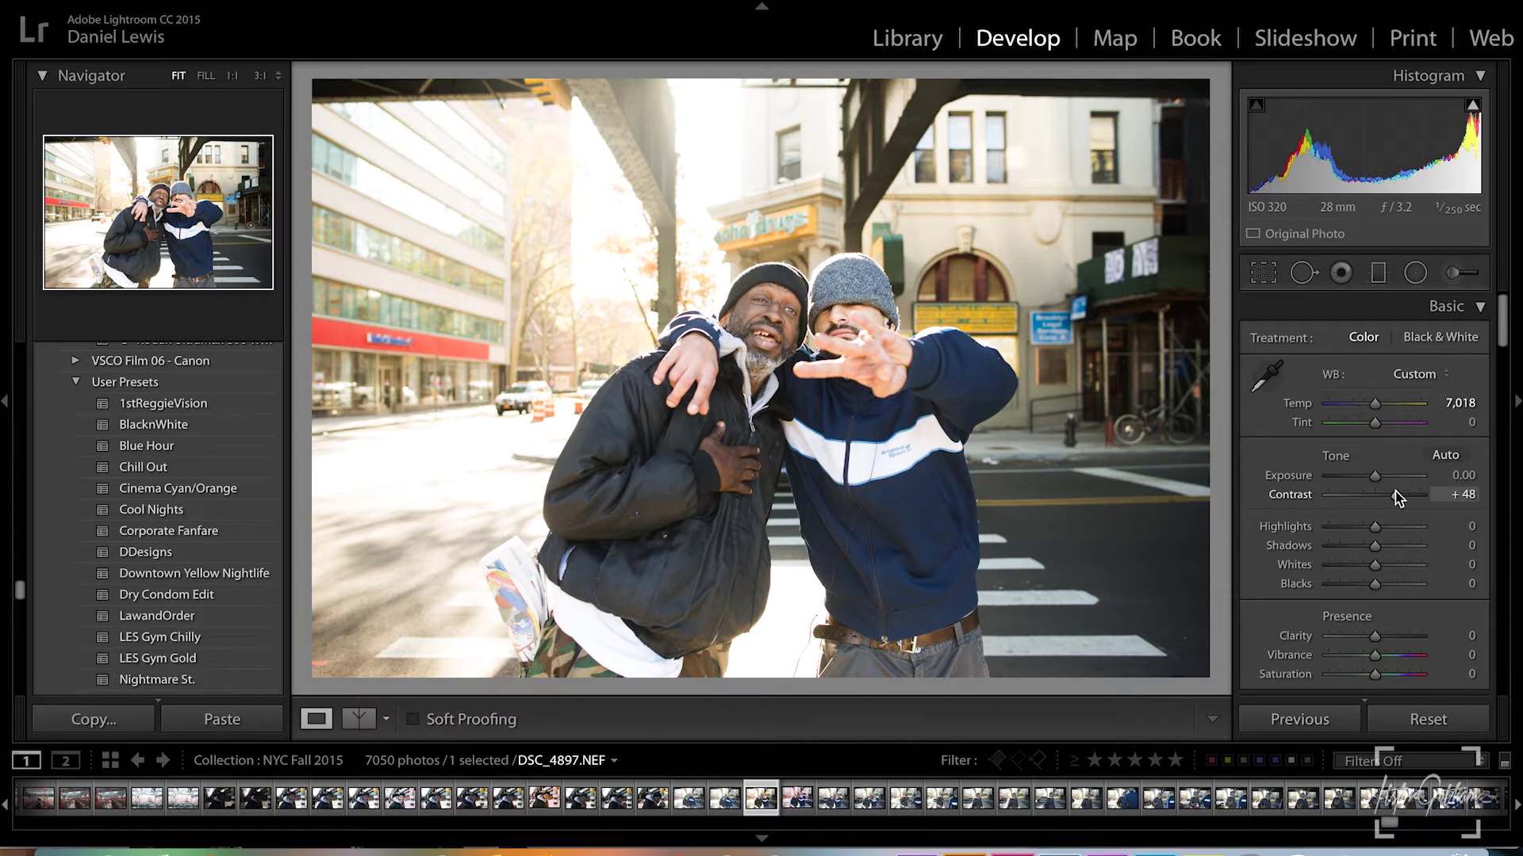
Set Shadows to +13, Blacks to −39, Clarity to +35 and Vibrance to +2
left_click_drag(1373, 549, 1377, 558)
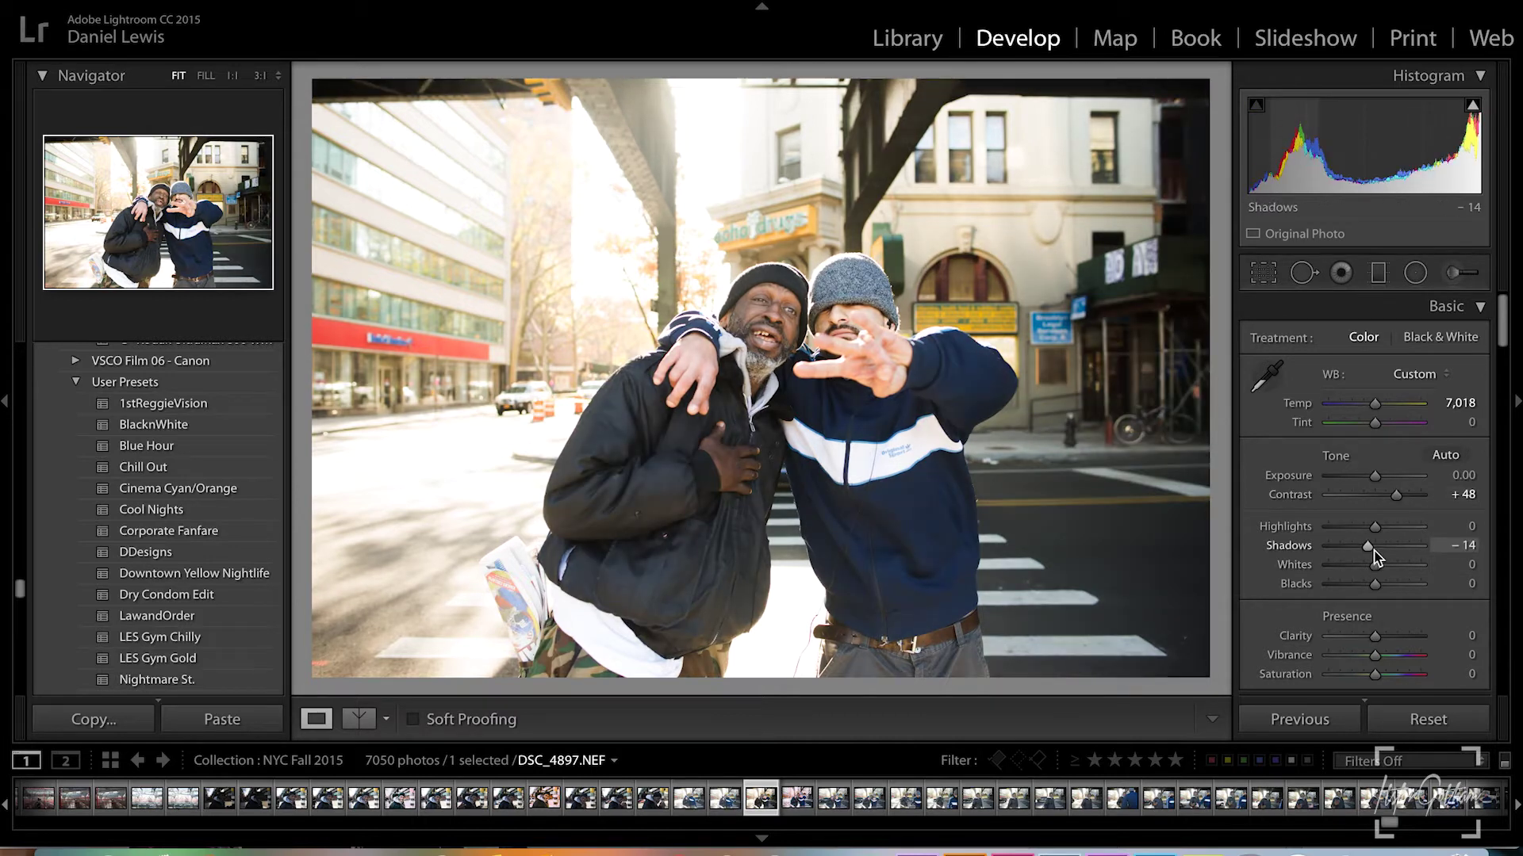
left_click(1380, 547)
left_click(1356, 584)
left_click(1390, 636)
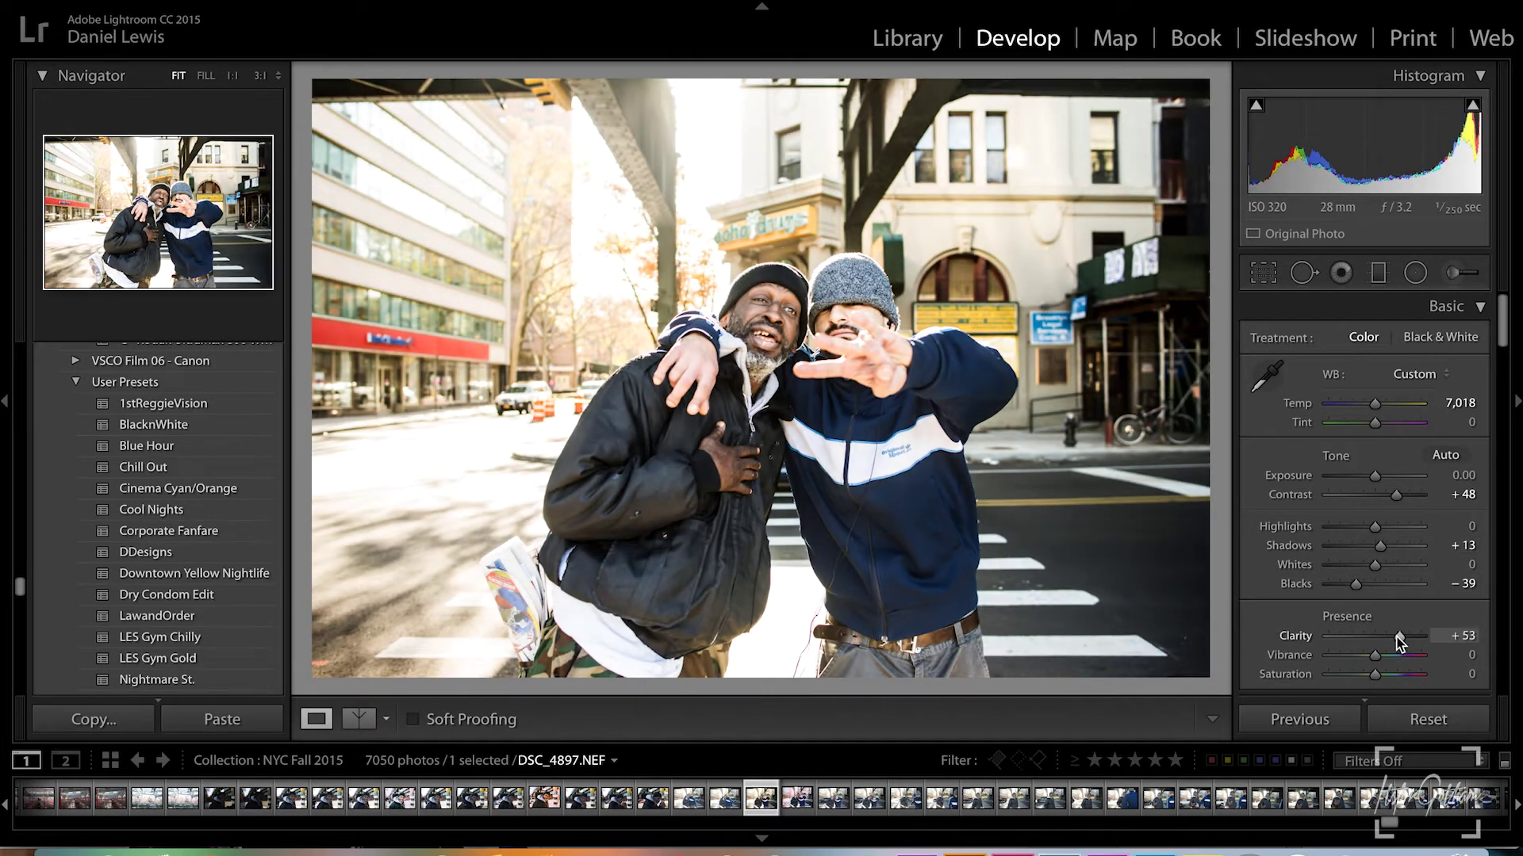
left_click_drag(1373, 655, 1366, 656)
left_click(1372, 655)
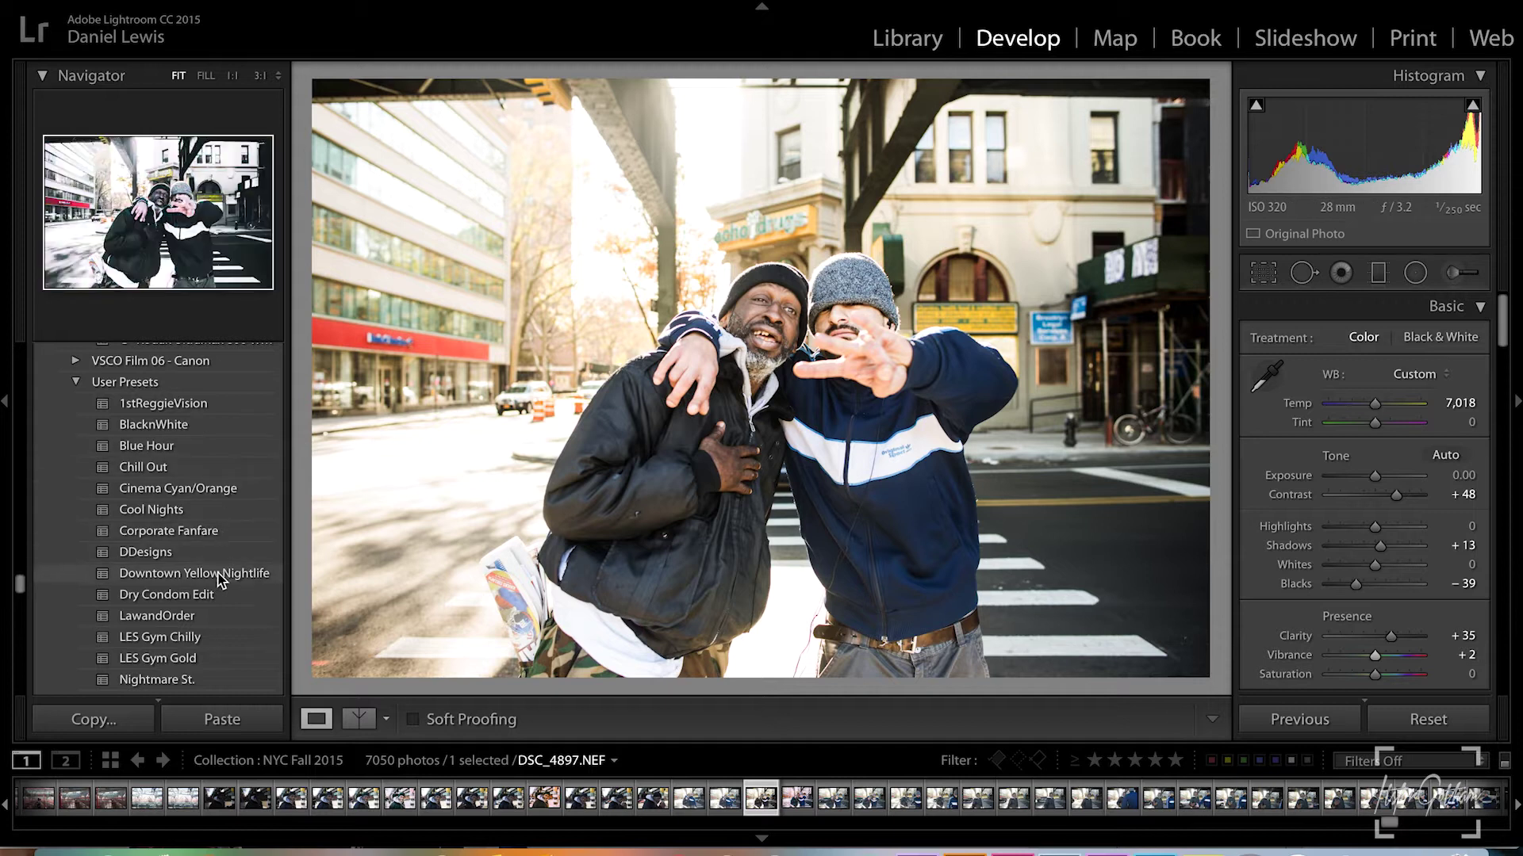
Apply the SamisNotAlive user preset and set the white balance temperature to 7,363
scroll(215, 577, "down", 2)
scroll(213, 601, "down", 4)
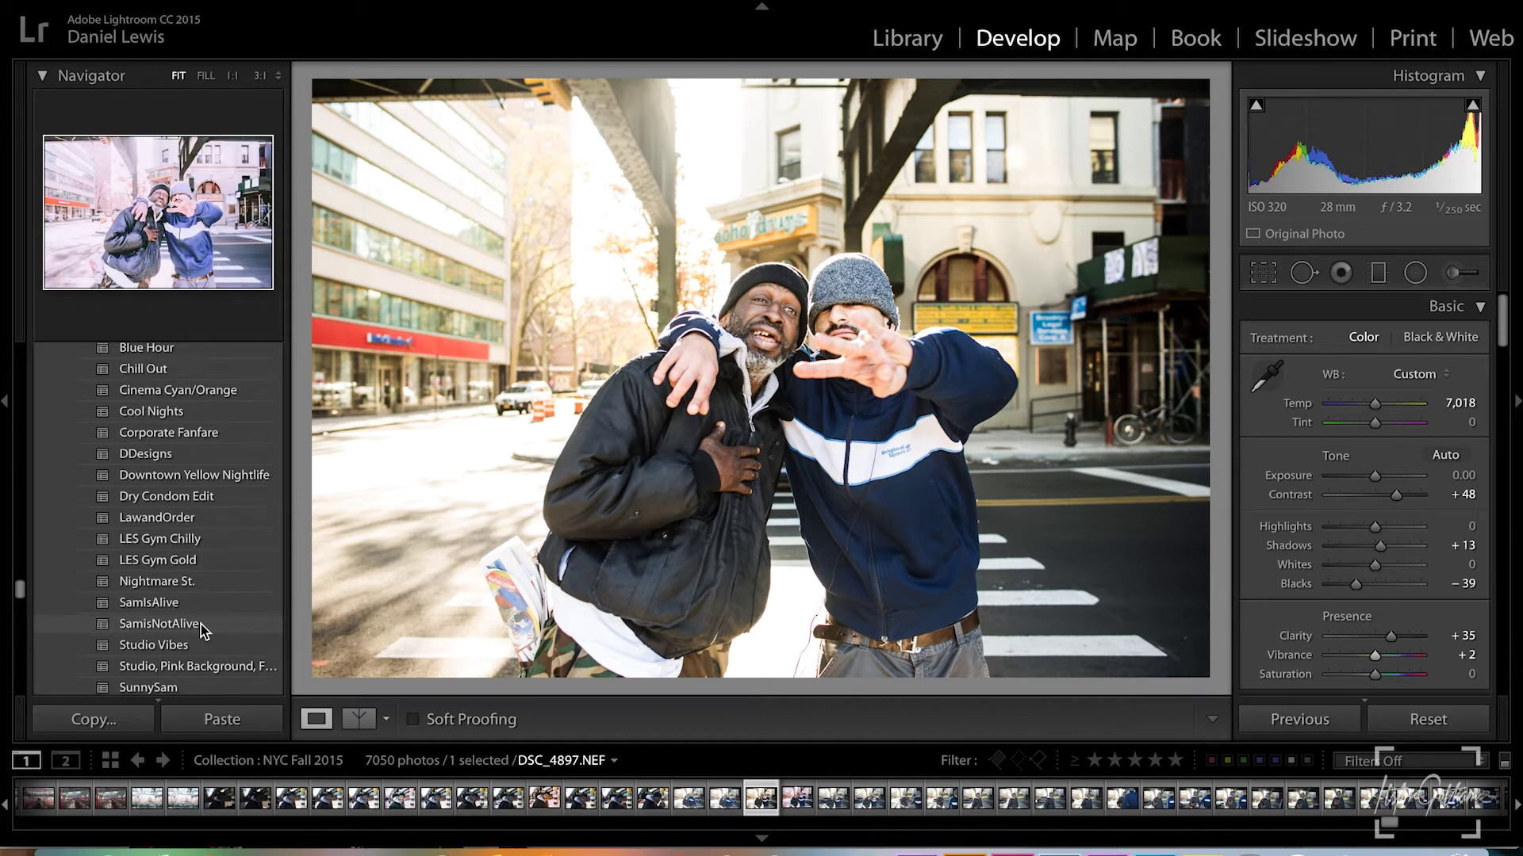
left_click(200, 625)
left_click_drag(1365, 404, 1378, 405)
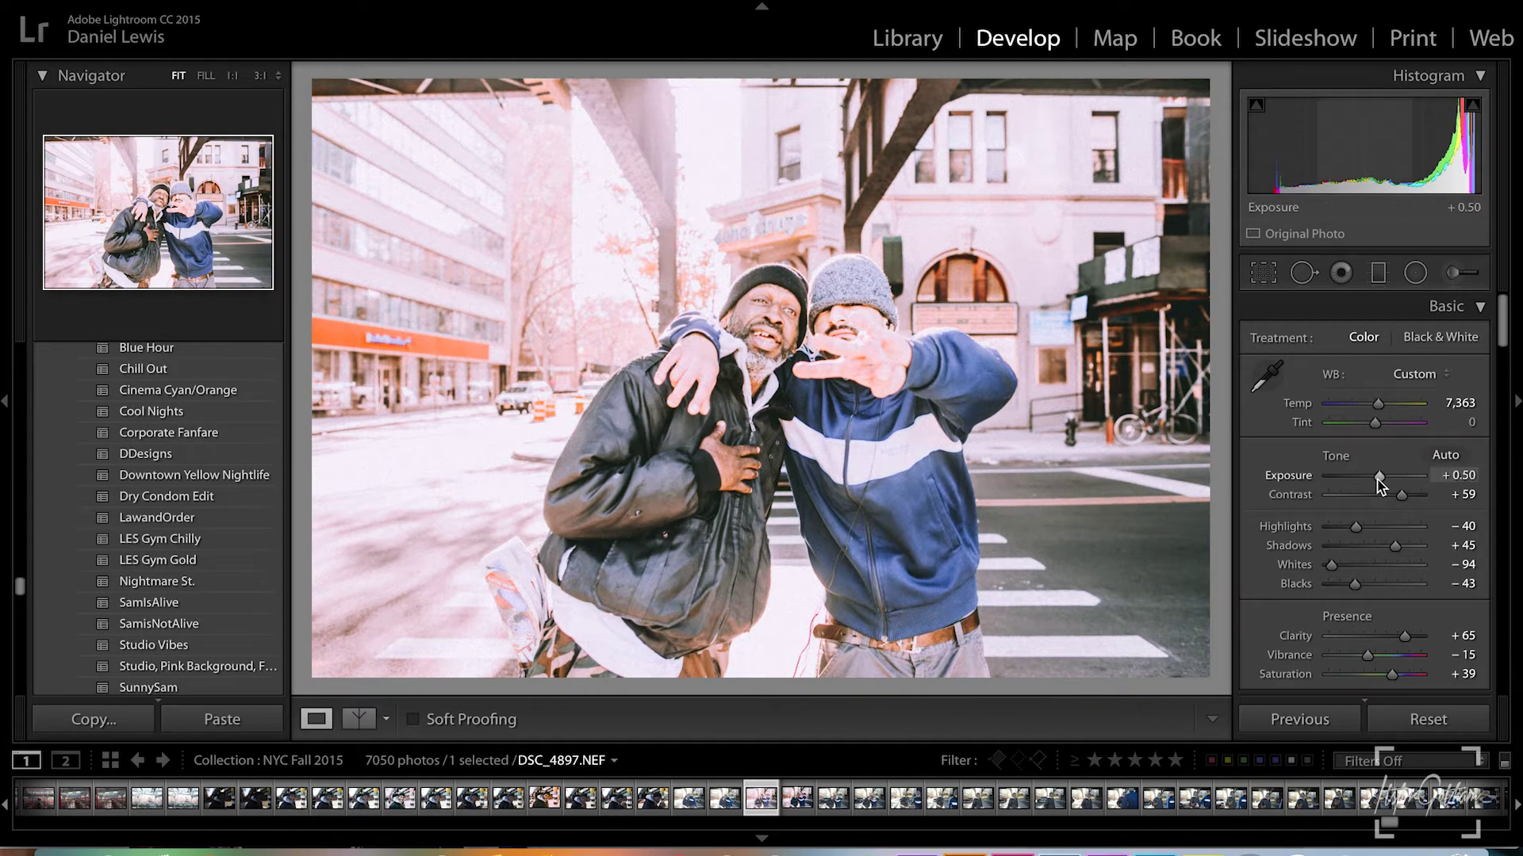
Lower Exposure to −0.12 and warm the white balance temperature to 7,636
scroll(1353, 649, "down", 15)
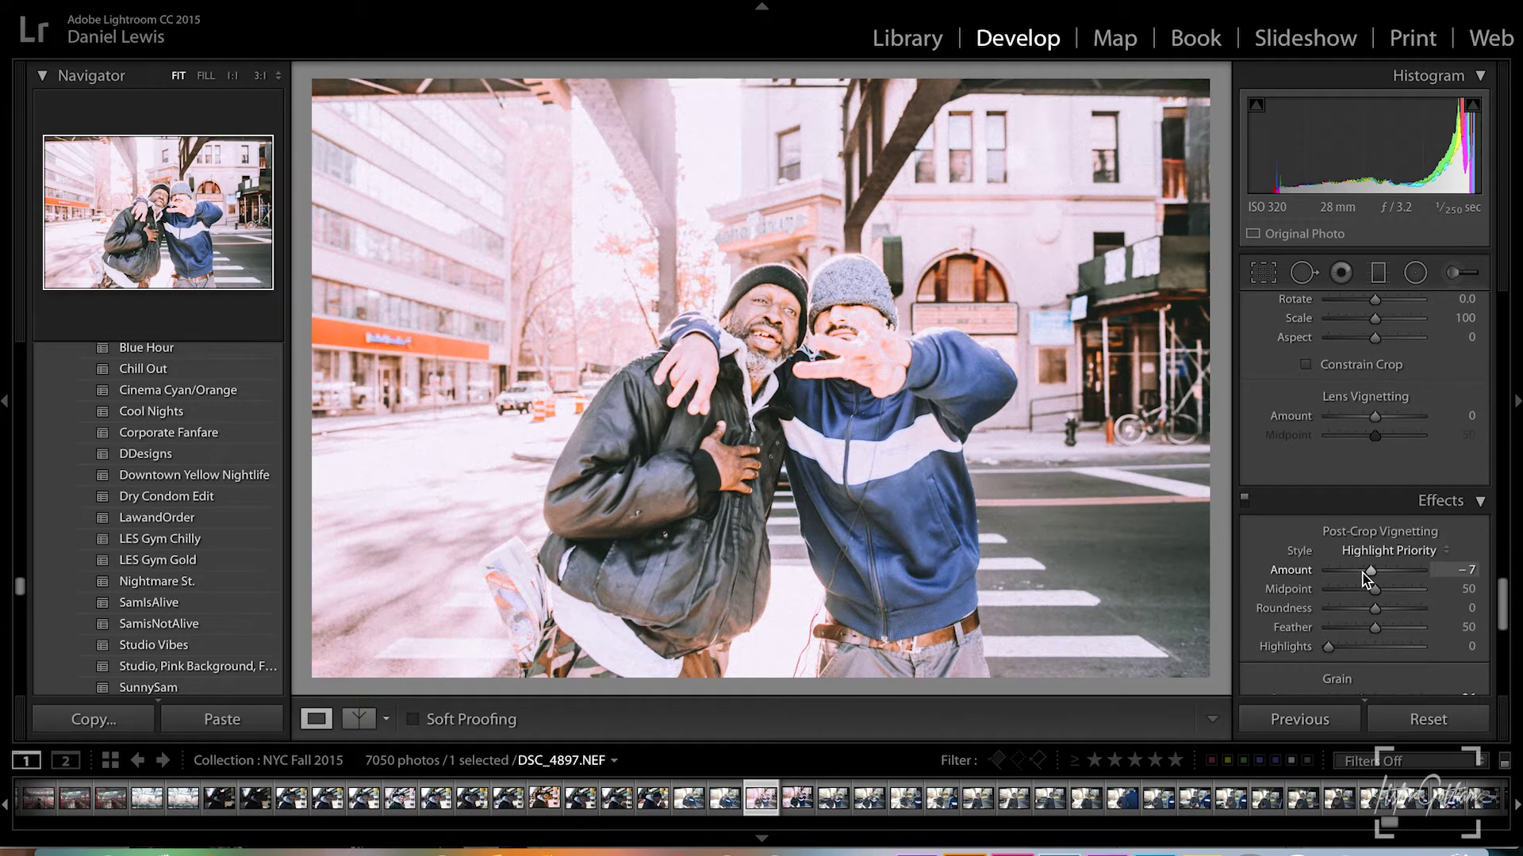
scroll(1360, 592, "down", 3)
scroll(1394, 449, "up", 15)
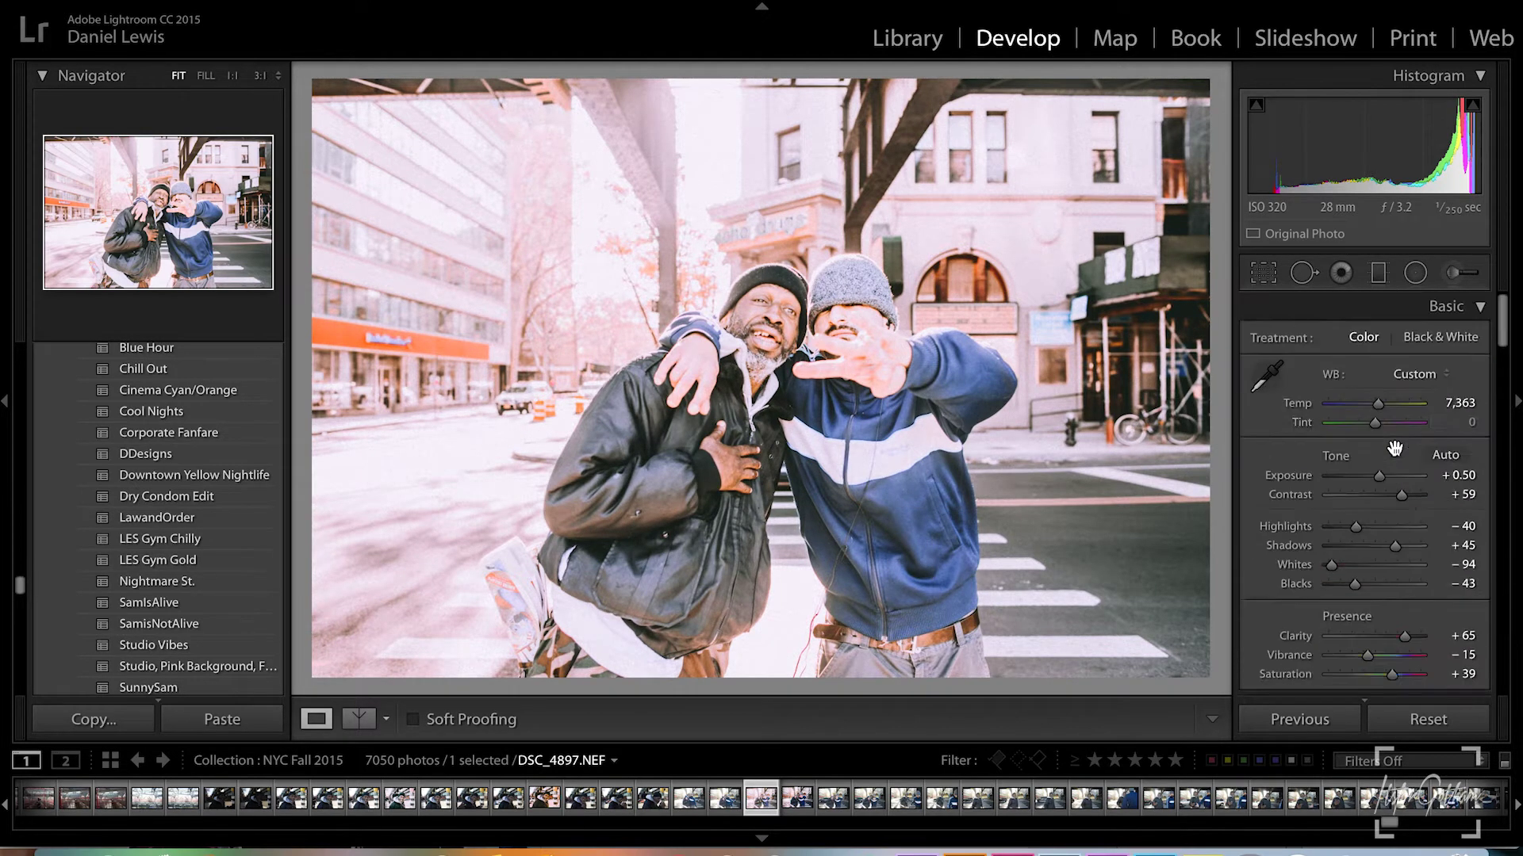
left_click_drag(1445, 474, 1404, 474)
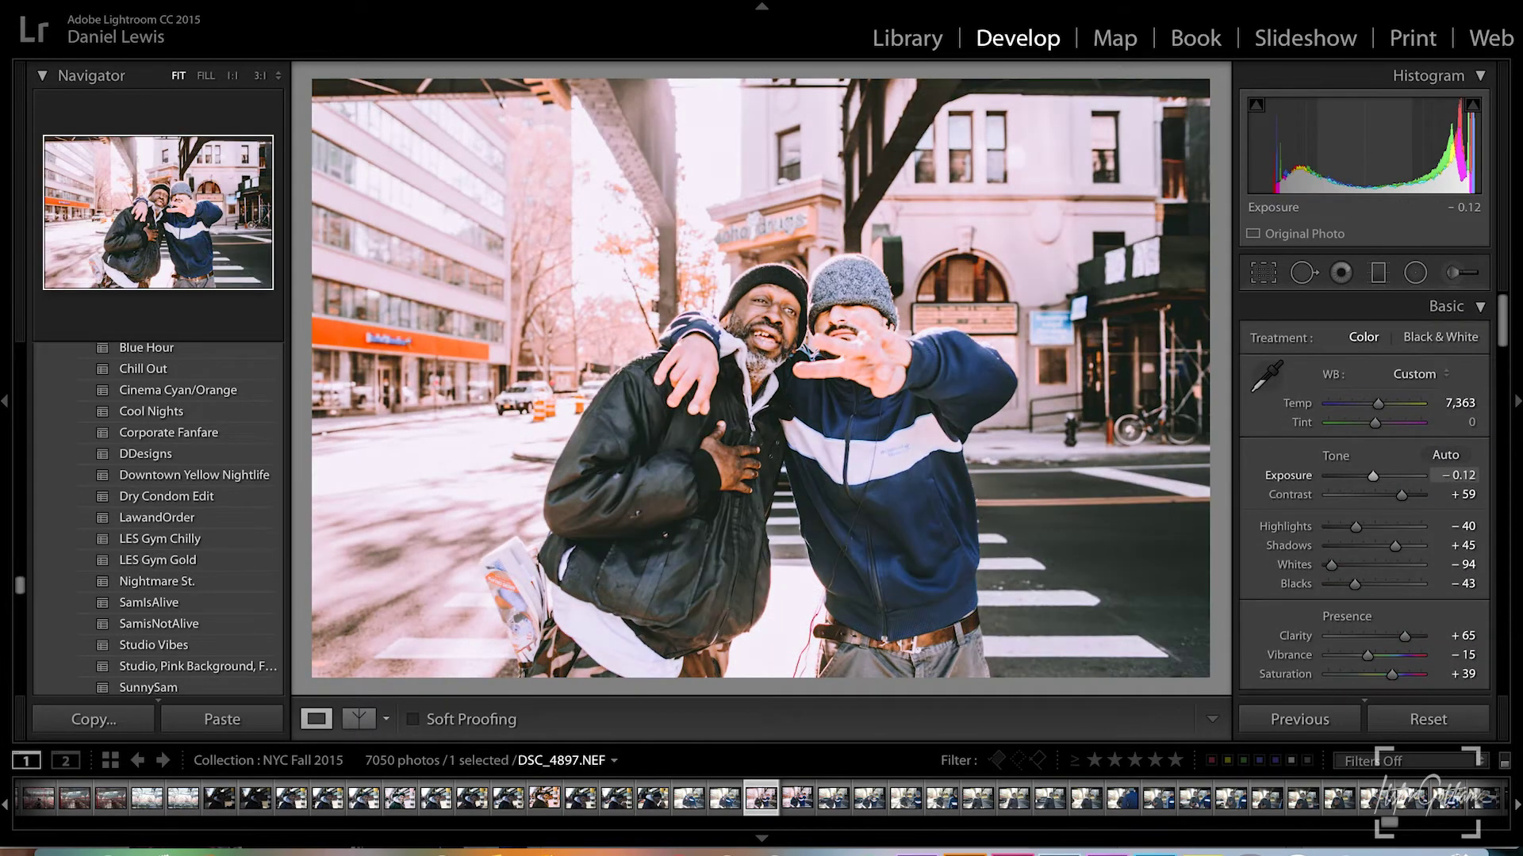
left_click_drag(1391, 401, 1379, 405)
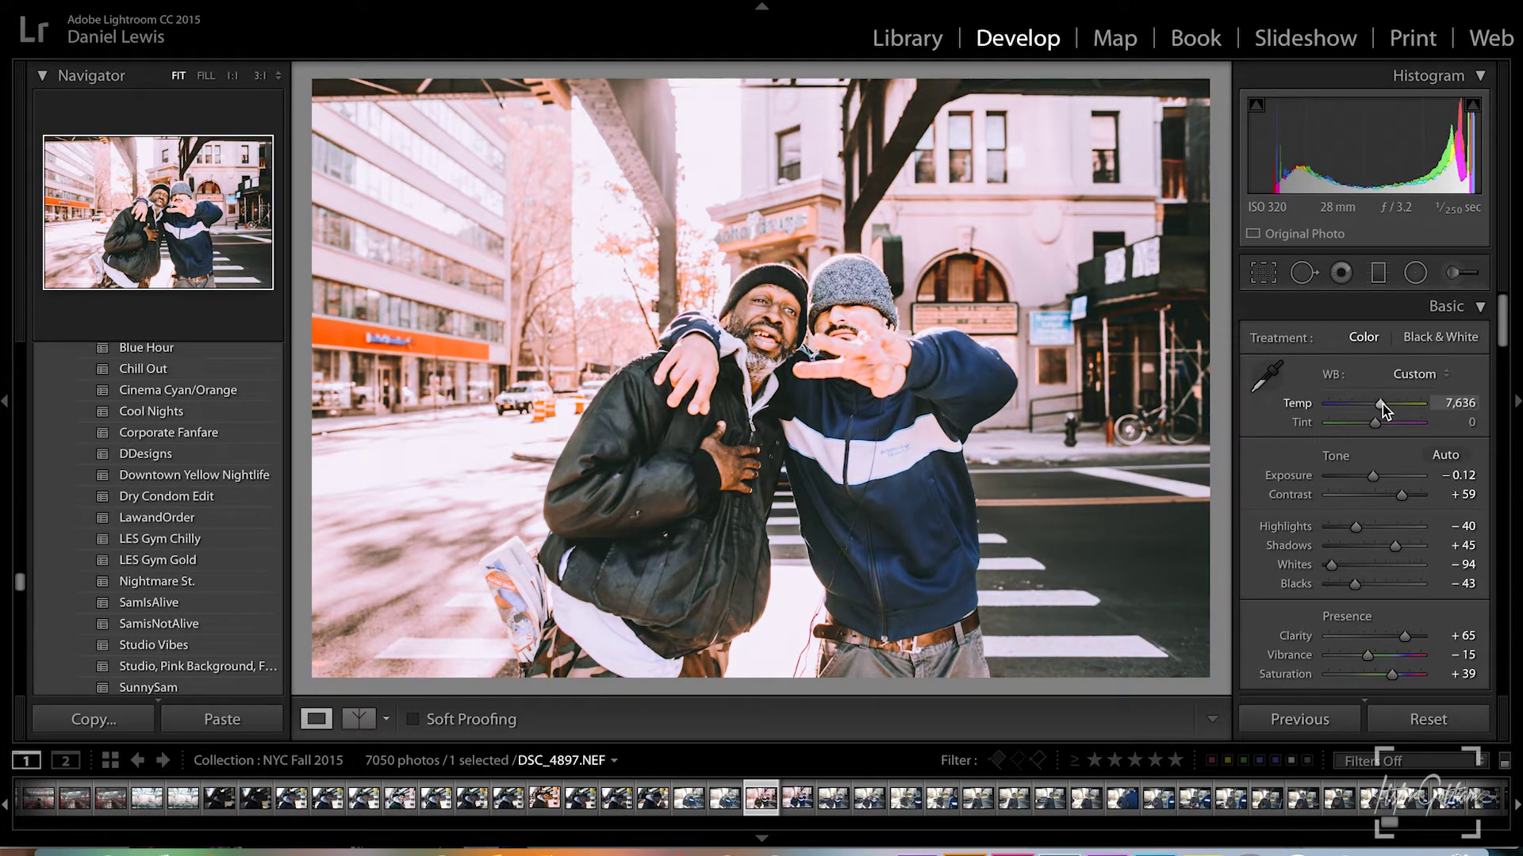
Set the HSL hue values to −41 for Red, −10 for Orange and −38 for Yellow
scroll(1348, 420, "down", 10)
scroll(1353, 406, "up", 3)
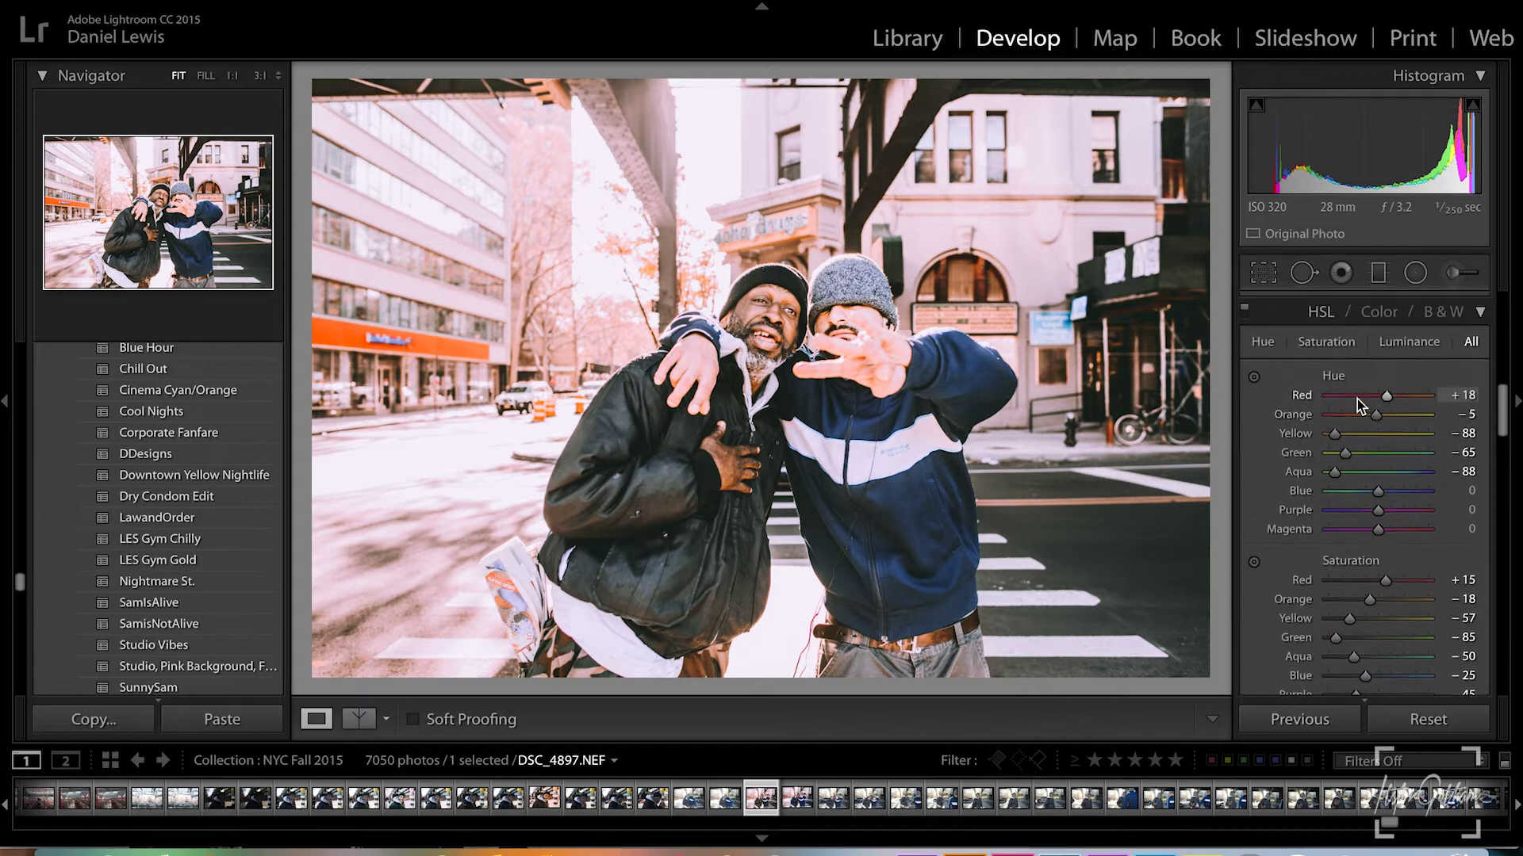
left_click(1357, 395)
left_click_drag(1365, 415, 1352, 416)
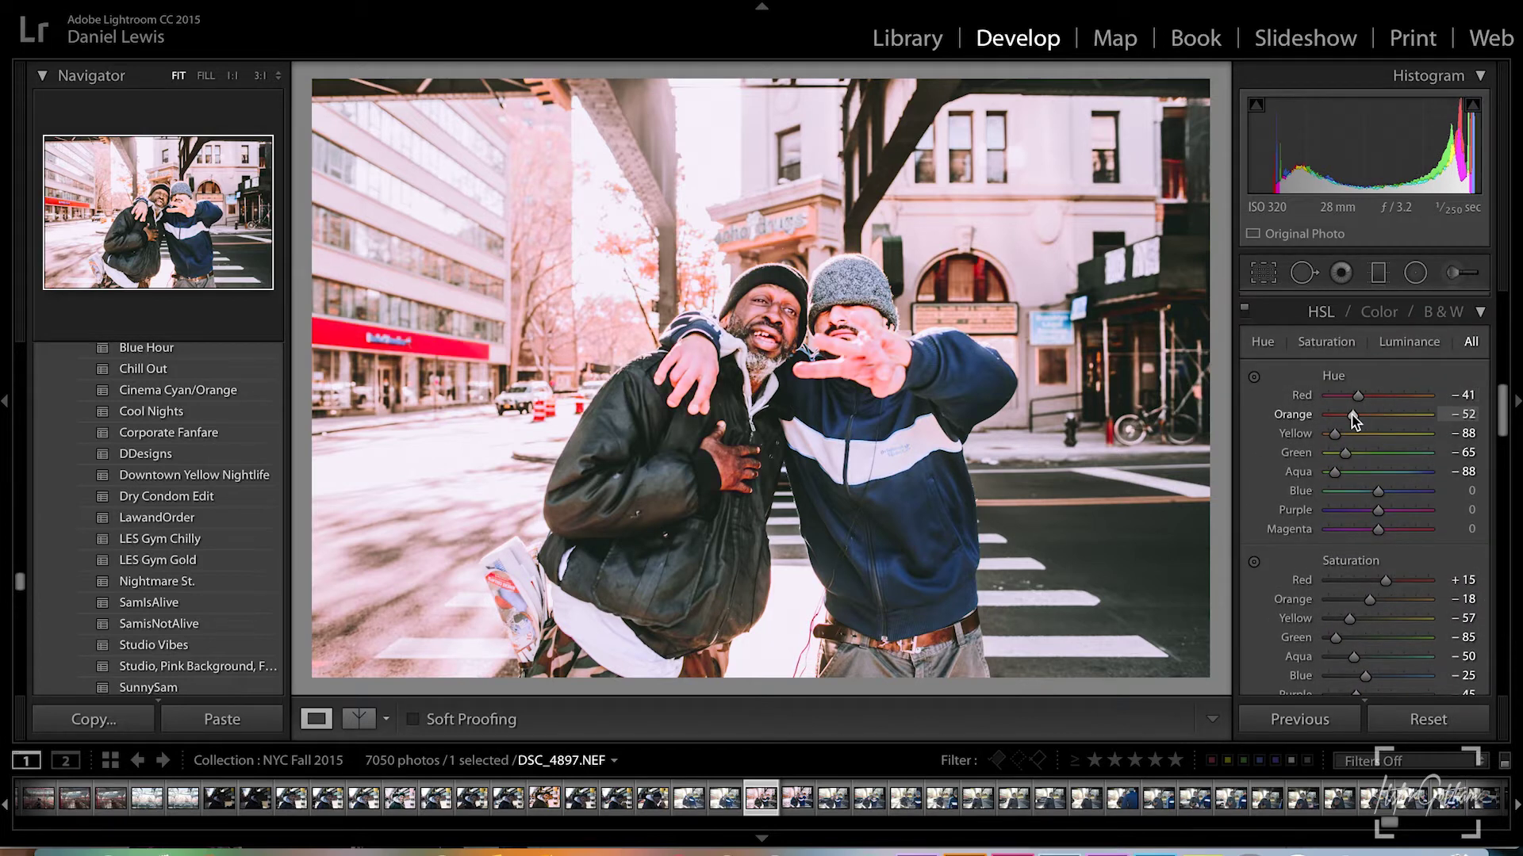
left_click(1399, 415)
left_click(1361, 433)
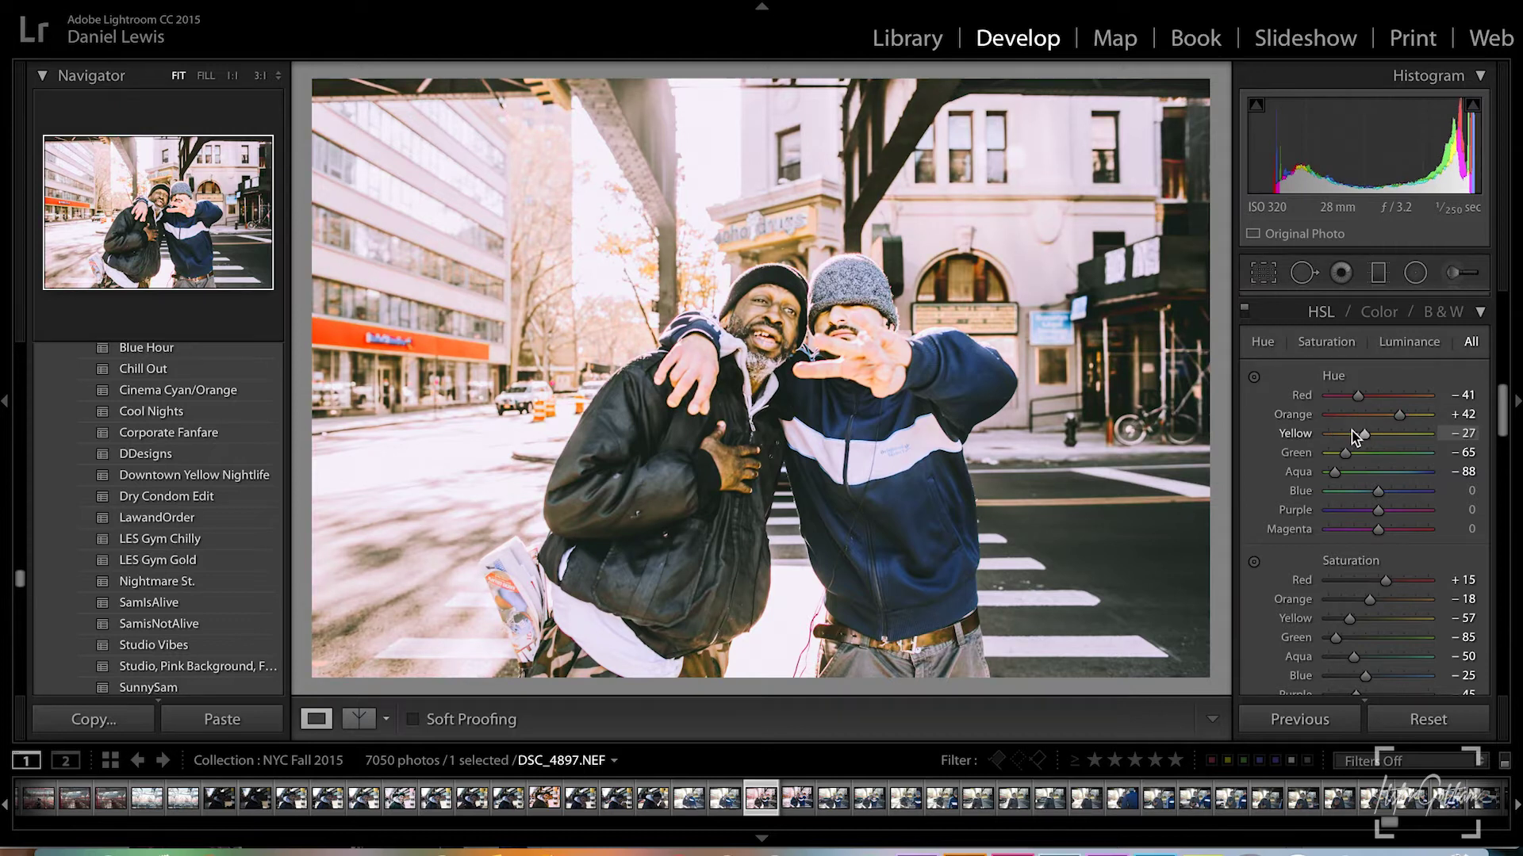
left_click(1359, 434)
left_click(1373, 415)
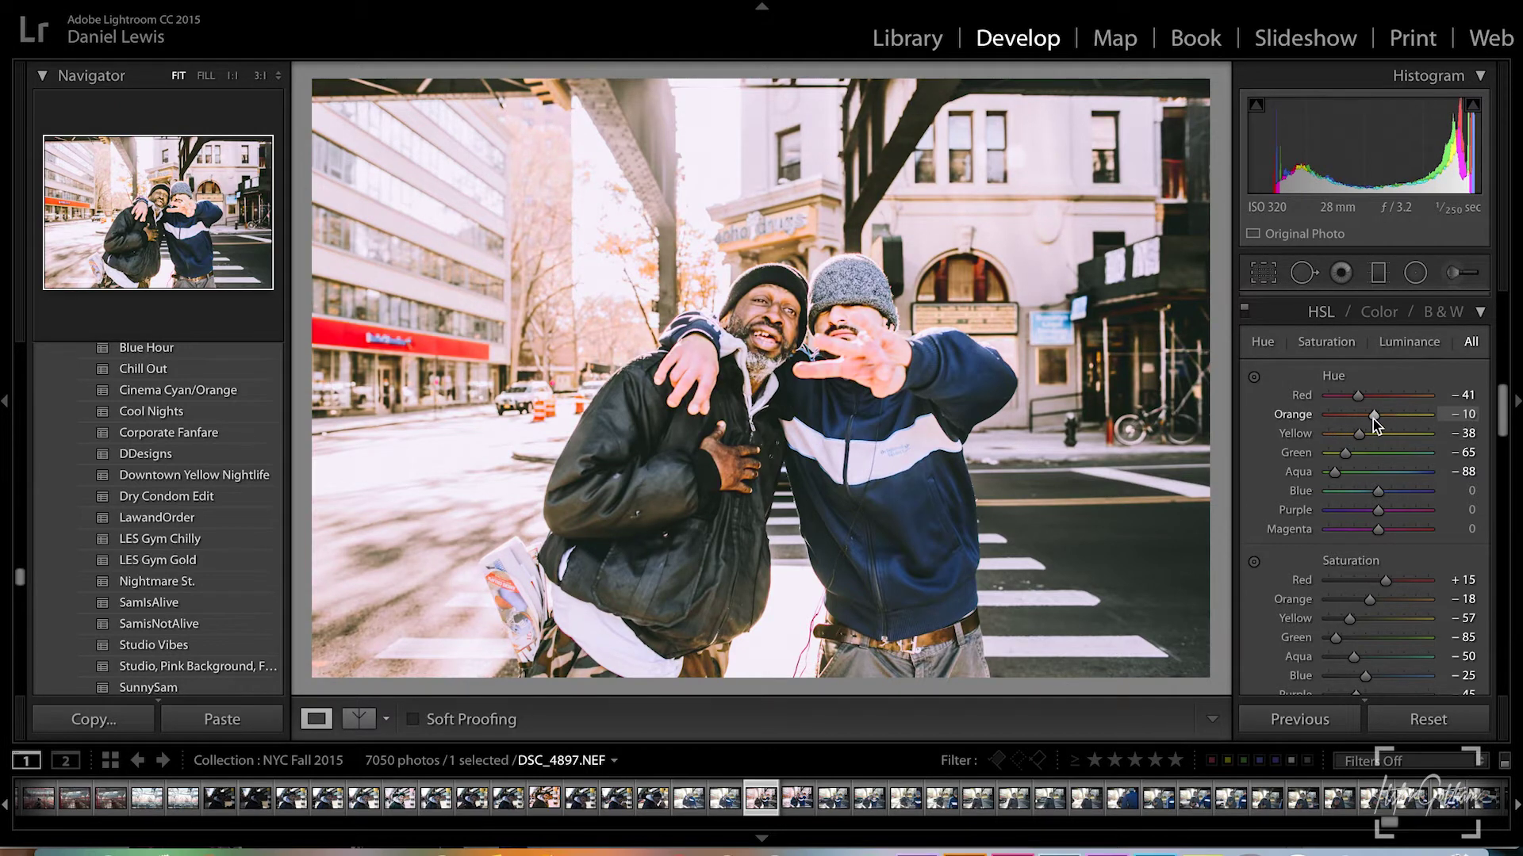
Set the HSL saturation to −25 for Orange and −16 for Yellow
mouse_move(1385, 620)
left_mouse_down()
mouse_move(1369, 618)
mouse_move(1386, 598)
mouse_move(1368, 604)
left_mouse_up()
left_click(1363, 600)
Lower the Yellow luminance and set the Yellow hue to −20
scroll(1372, 597, "down", 5)
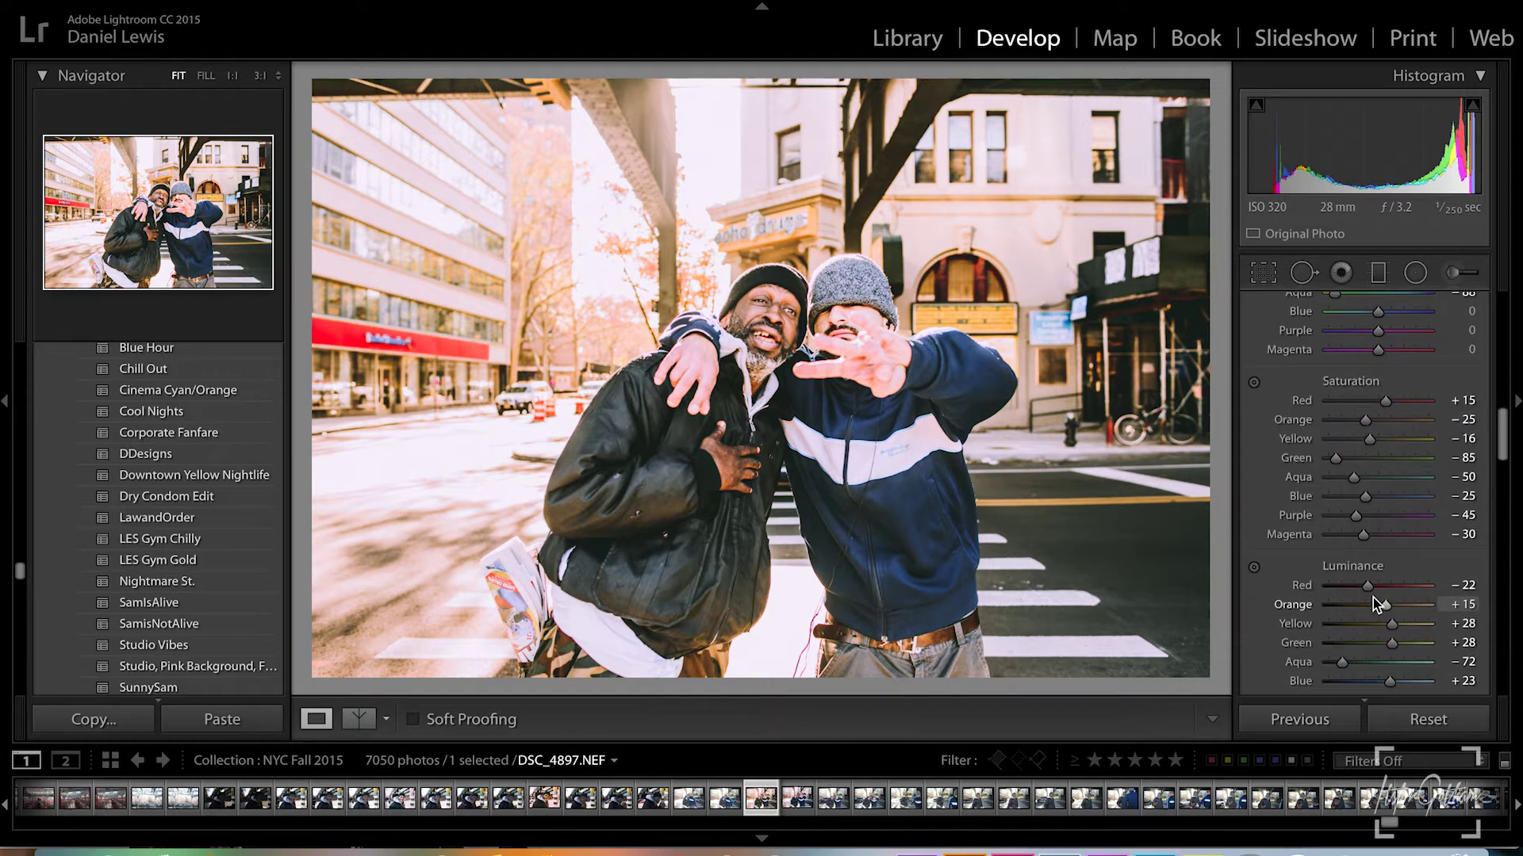
left_click(1359, 625)
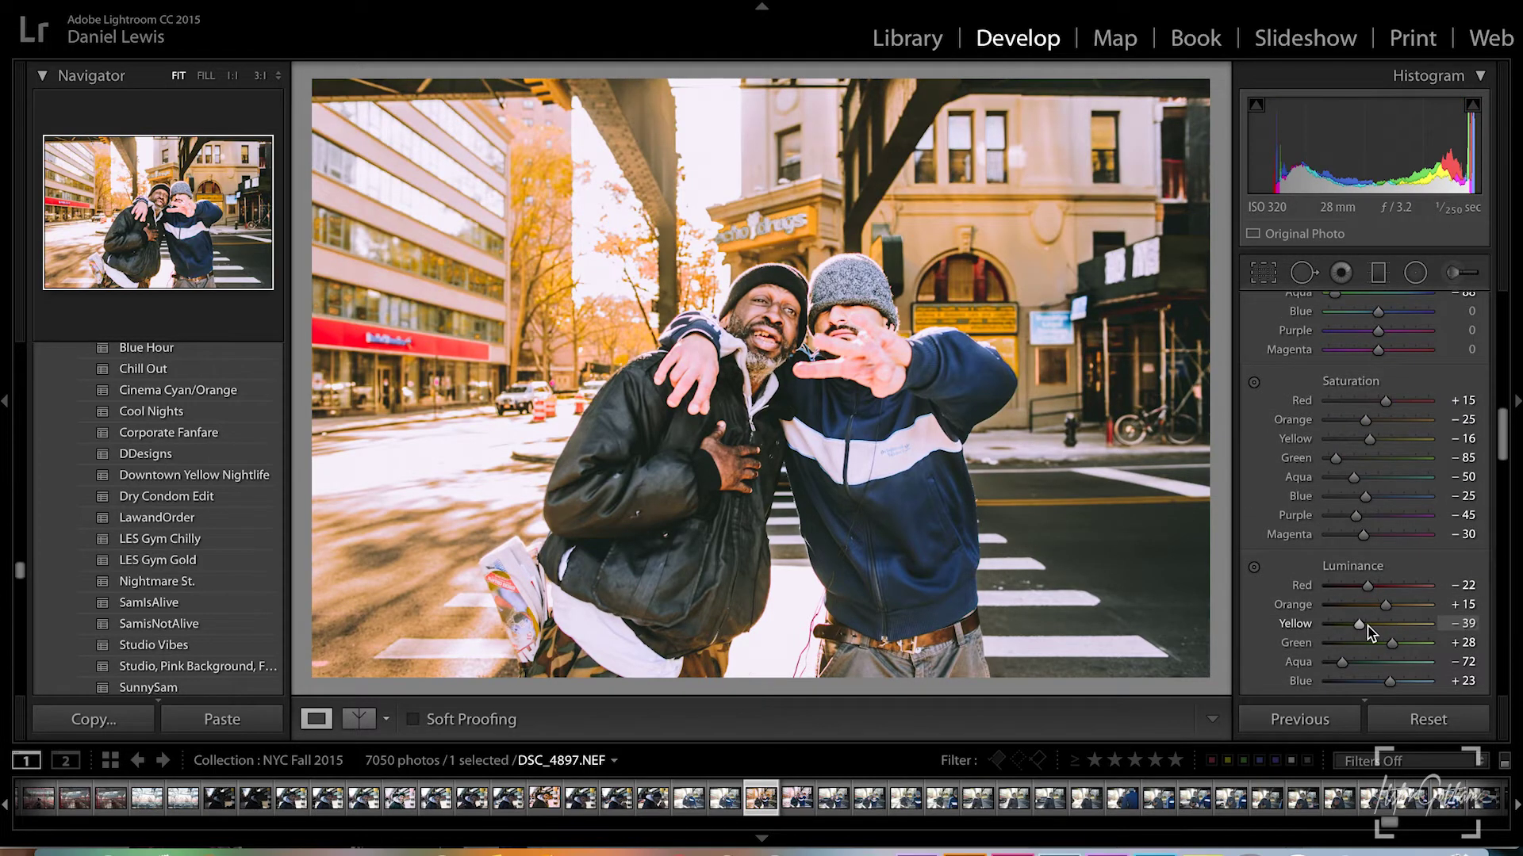
scroll(1375, 437, "up", 5)
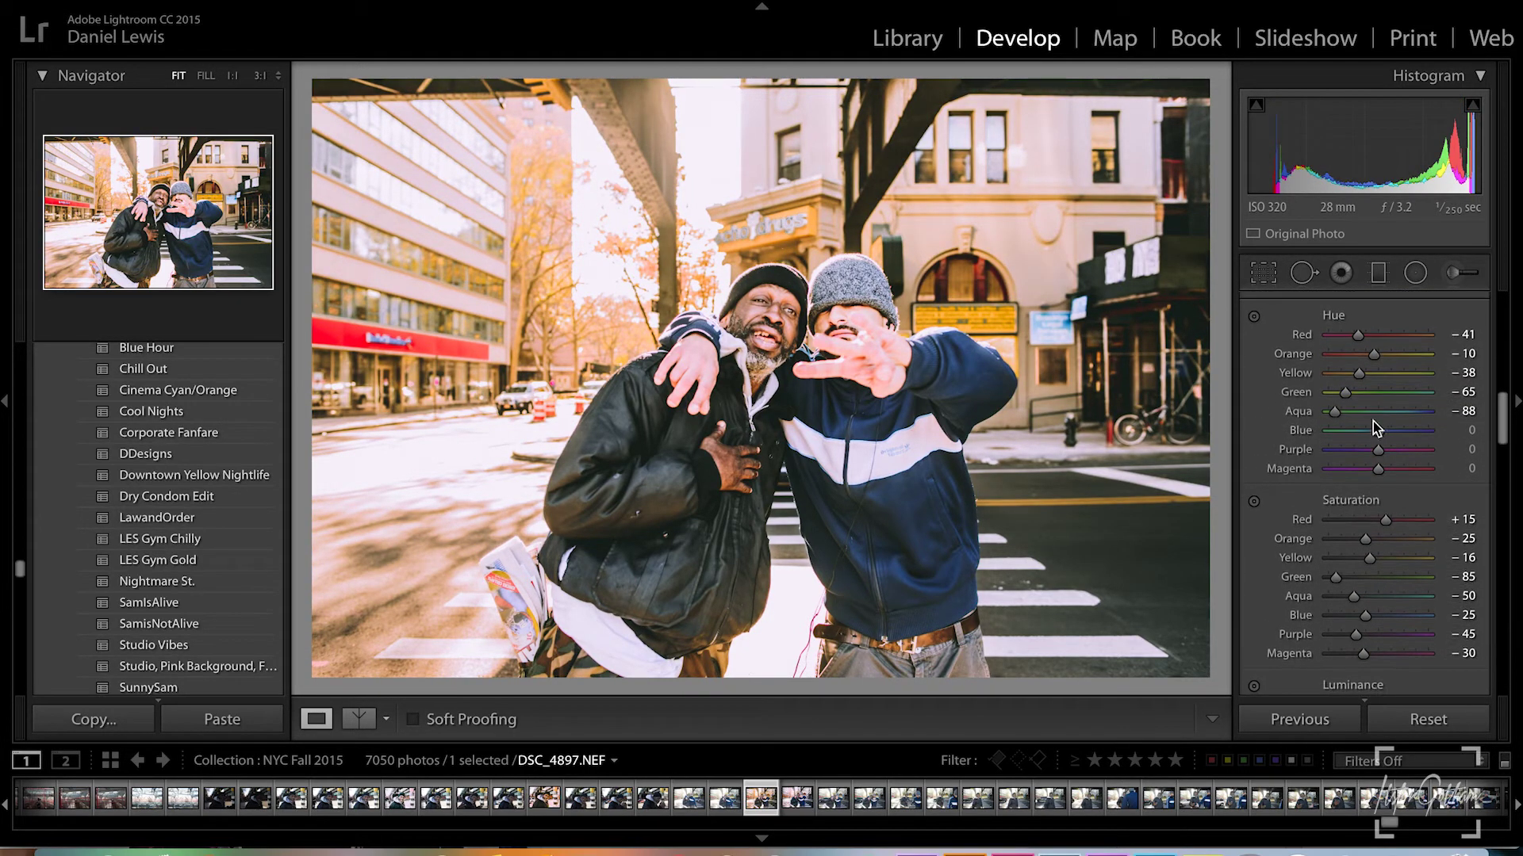
left_click_drag(1353, 374, 1367, 375)
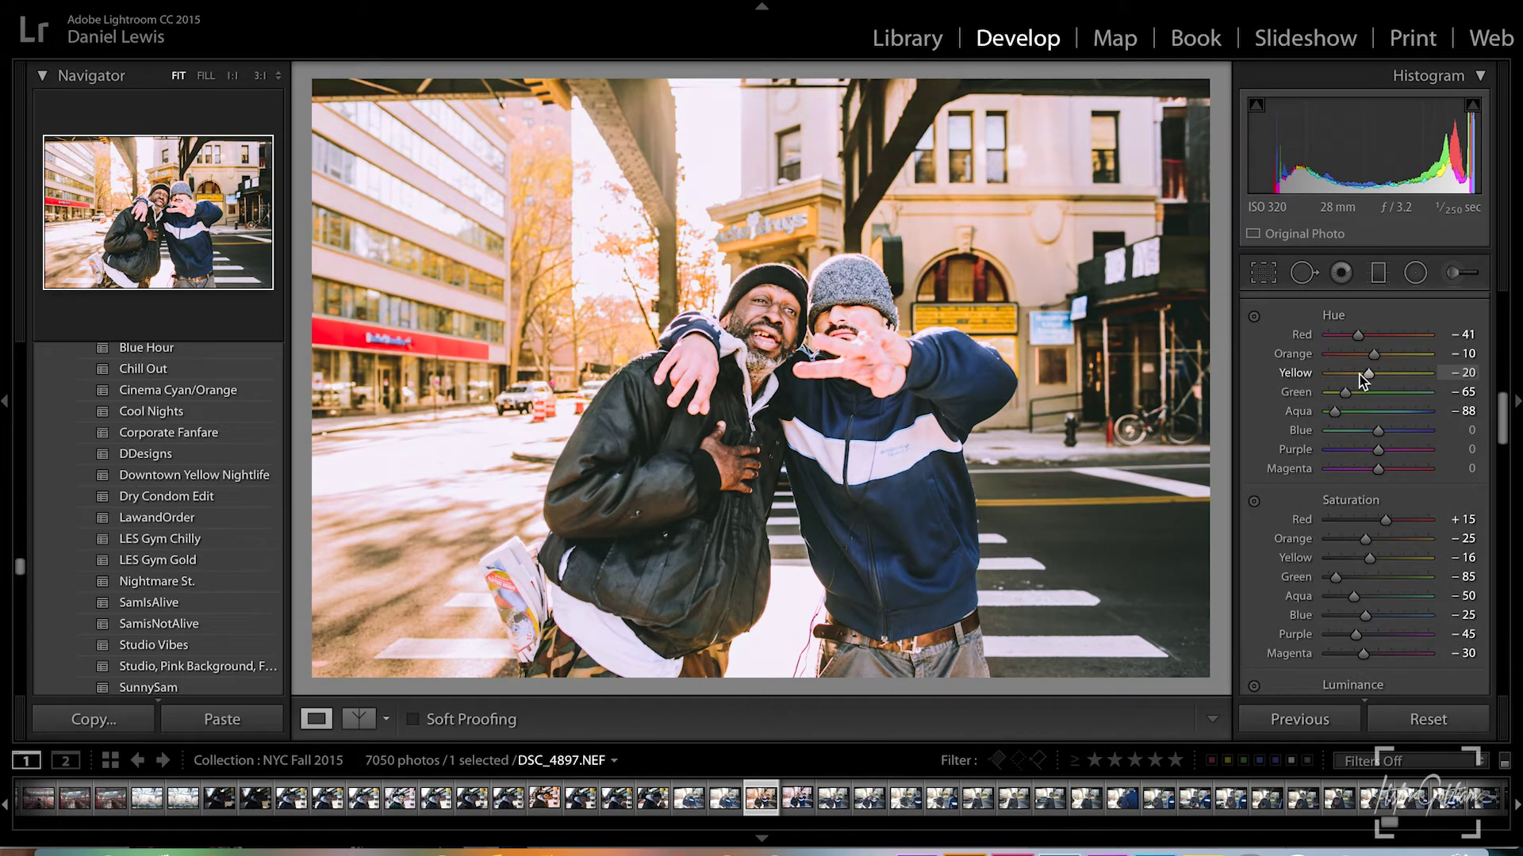
Choose a slightly different warm tint for the Shadows in Split Toning
scroll(1373, 426, "down", 10)
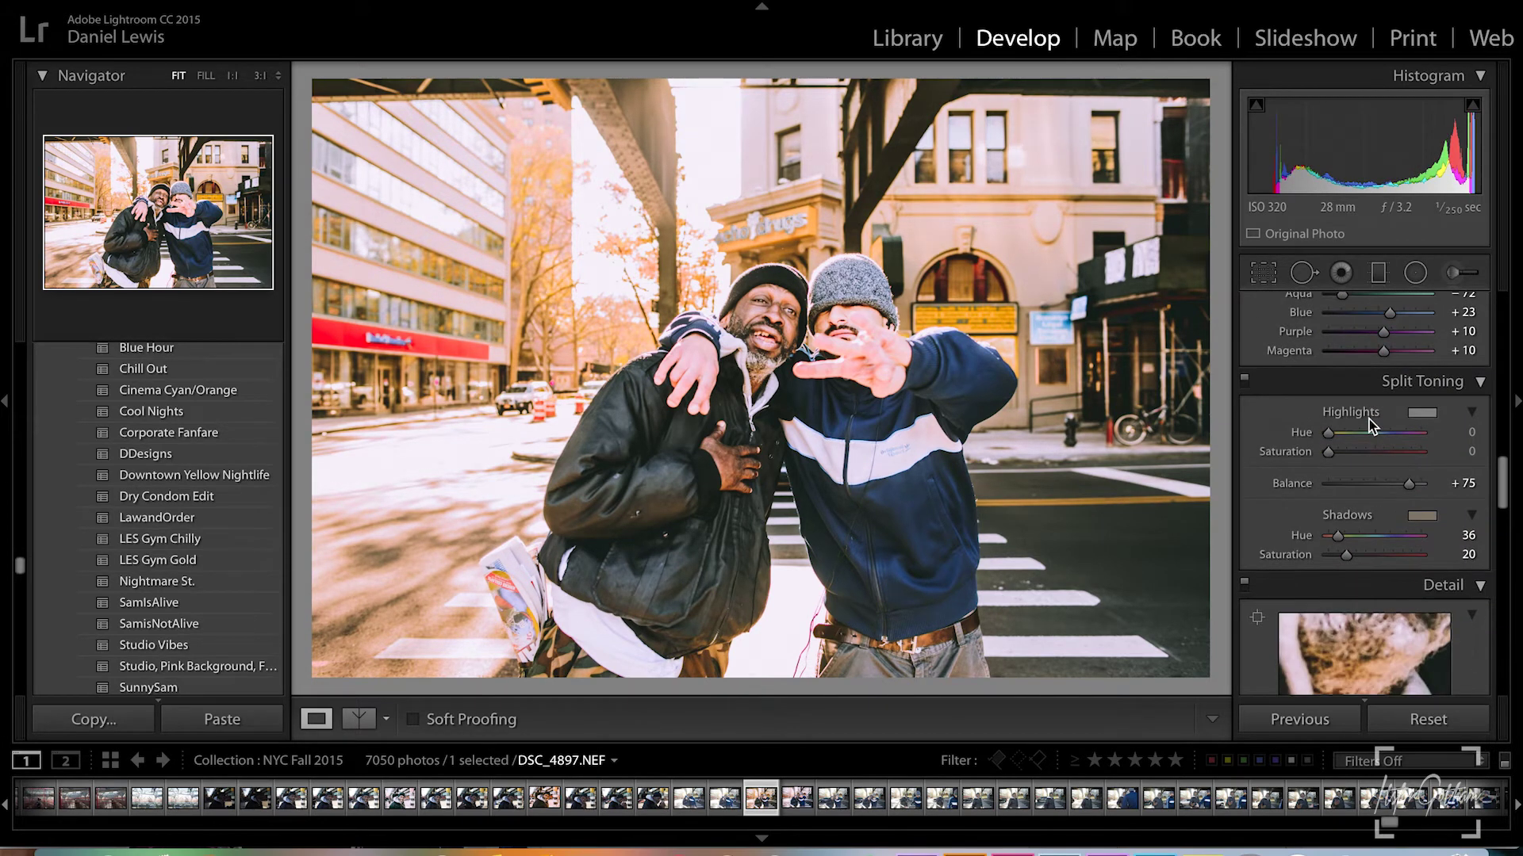
left_click(1411, 449)
left_click_drag(1027, 528, 1035, 513)
left_click(973, 399)
Raise the black end point of the RGB tone curve slightly to fade the darkest tones
scroll(1361, 417, "up", 5)
scroll(1361, 417, "up", 10)
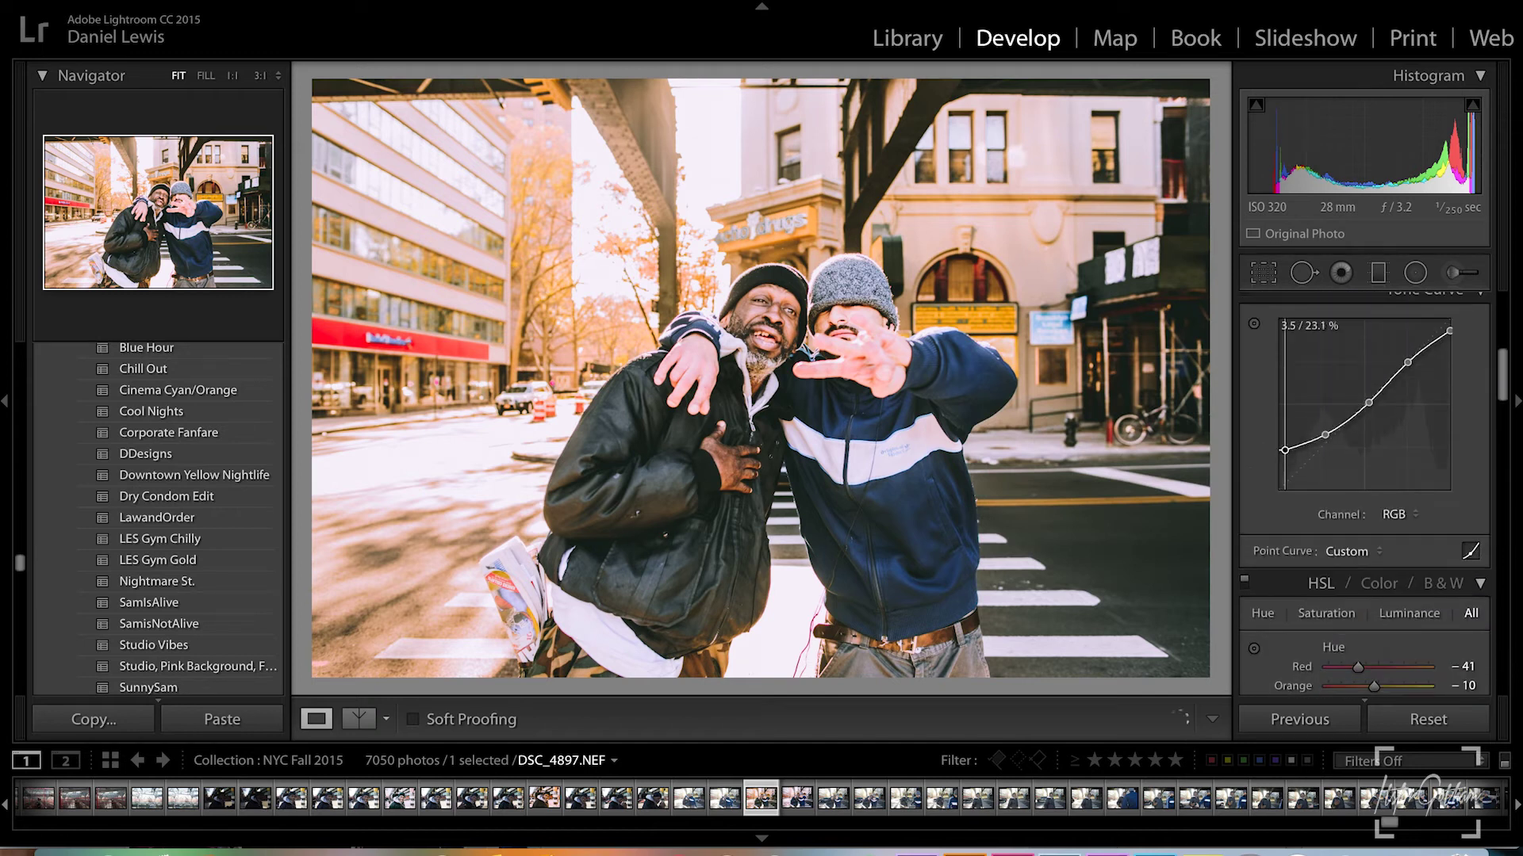
left_click_drag(1284, 450, 1284, 440)
Straighten the photo to an angle of −0.30 and finish the crop
left_click(1264, 273)
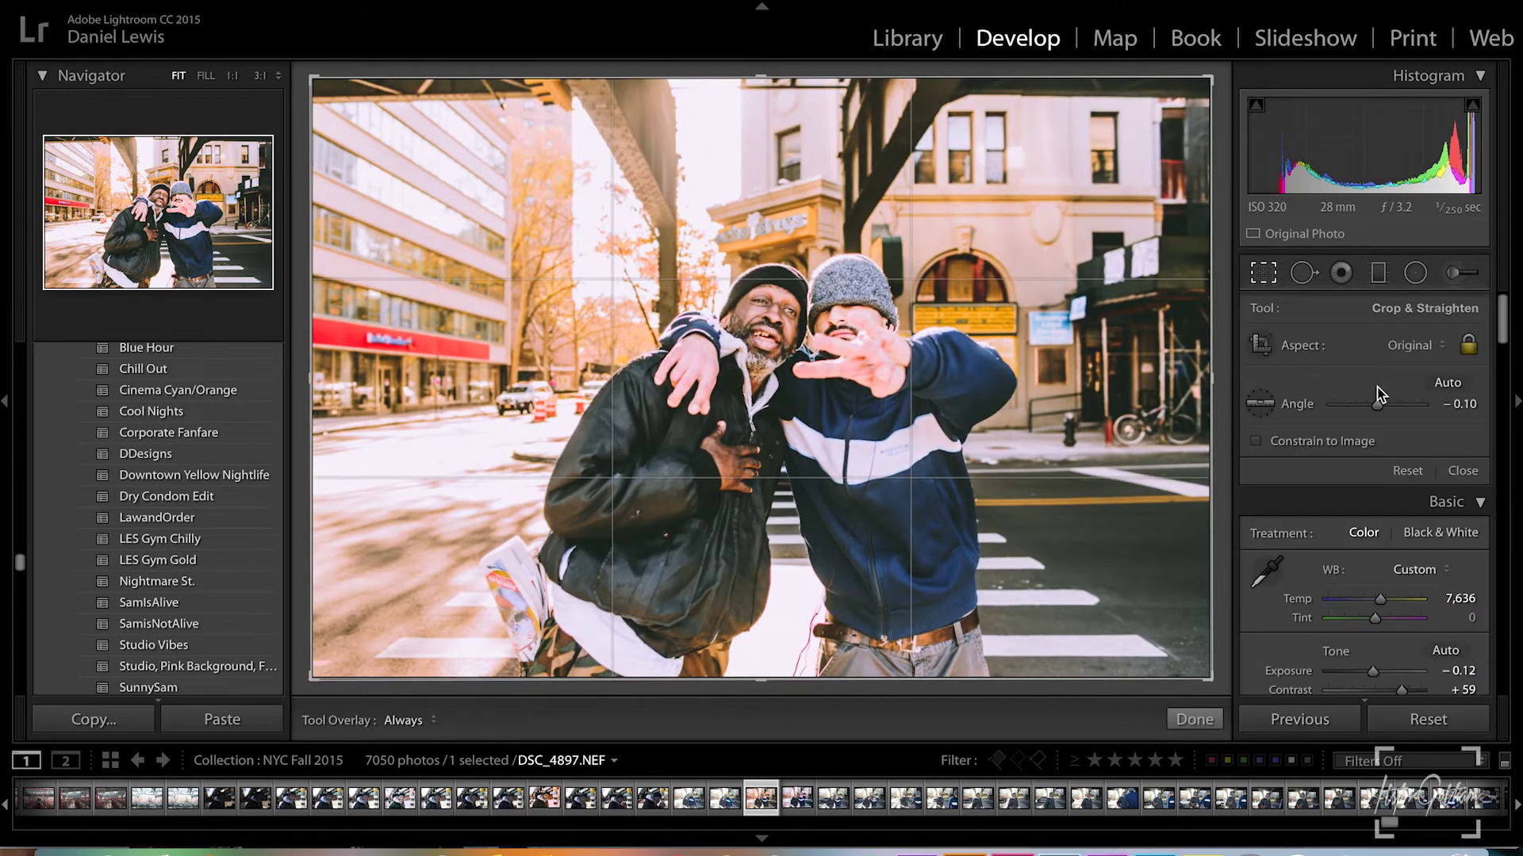
left_click_drag(1380, 412, 1376, 406)
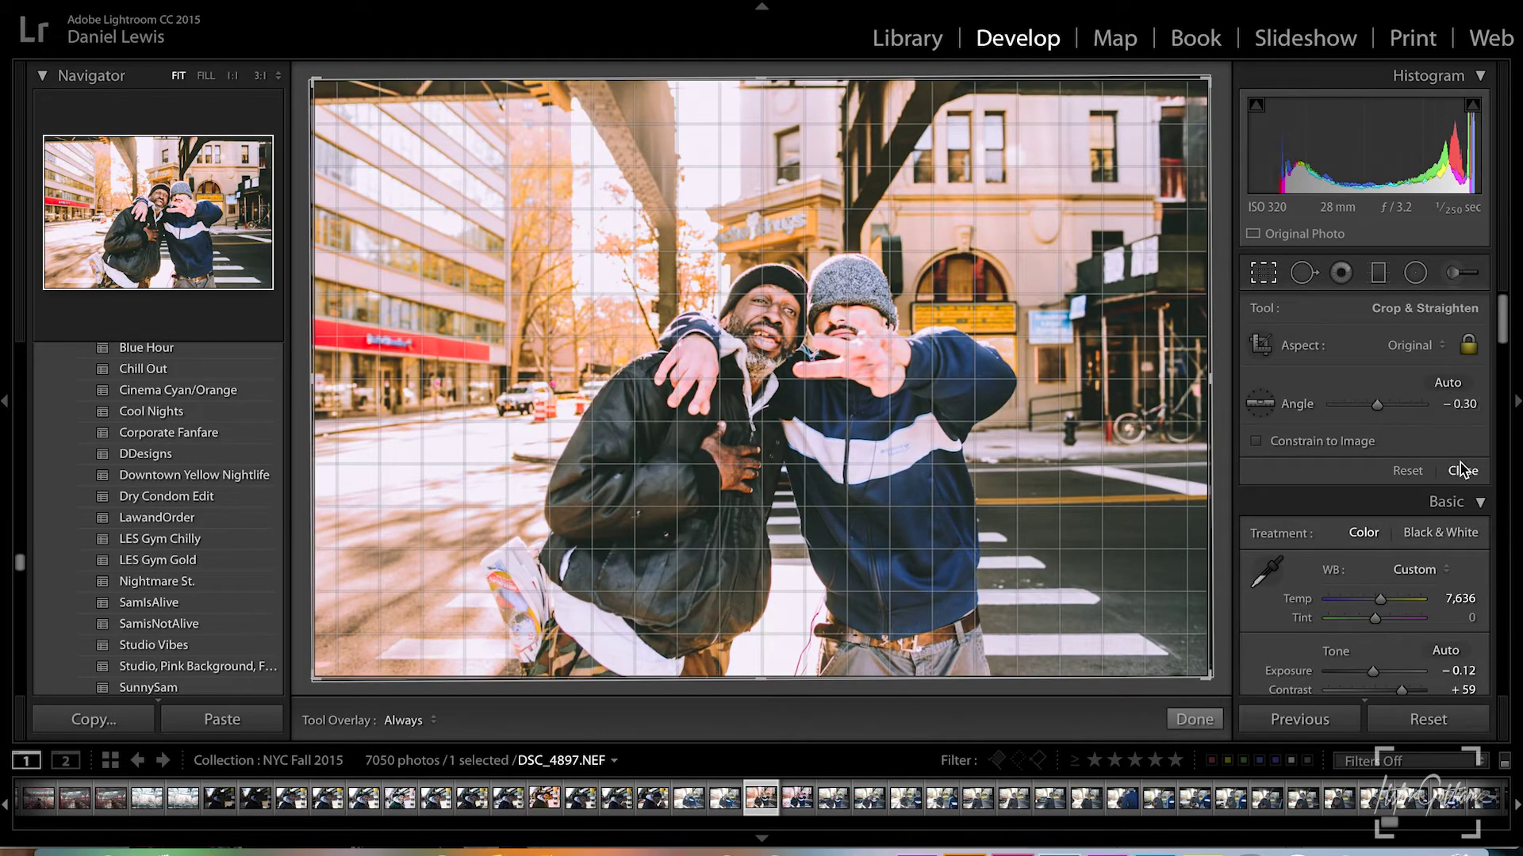
left_click(1463, 470)
Set Vibrance to −12, create a virtual copy of the photo and show Copy 2
left_click_drag(1342, 654, 1373, 658)
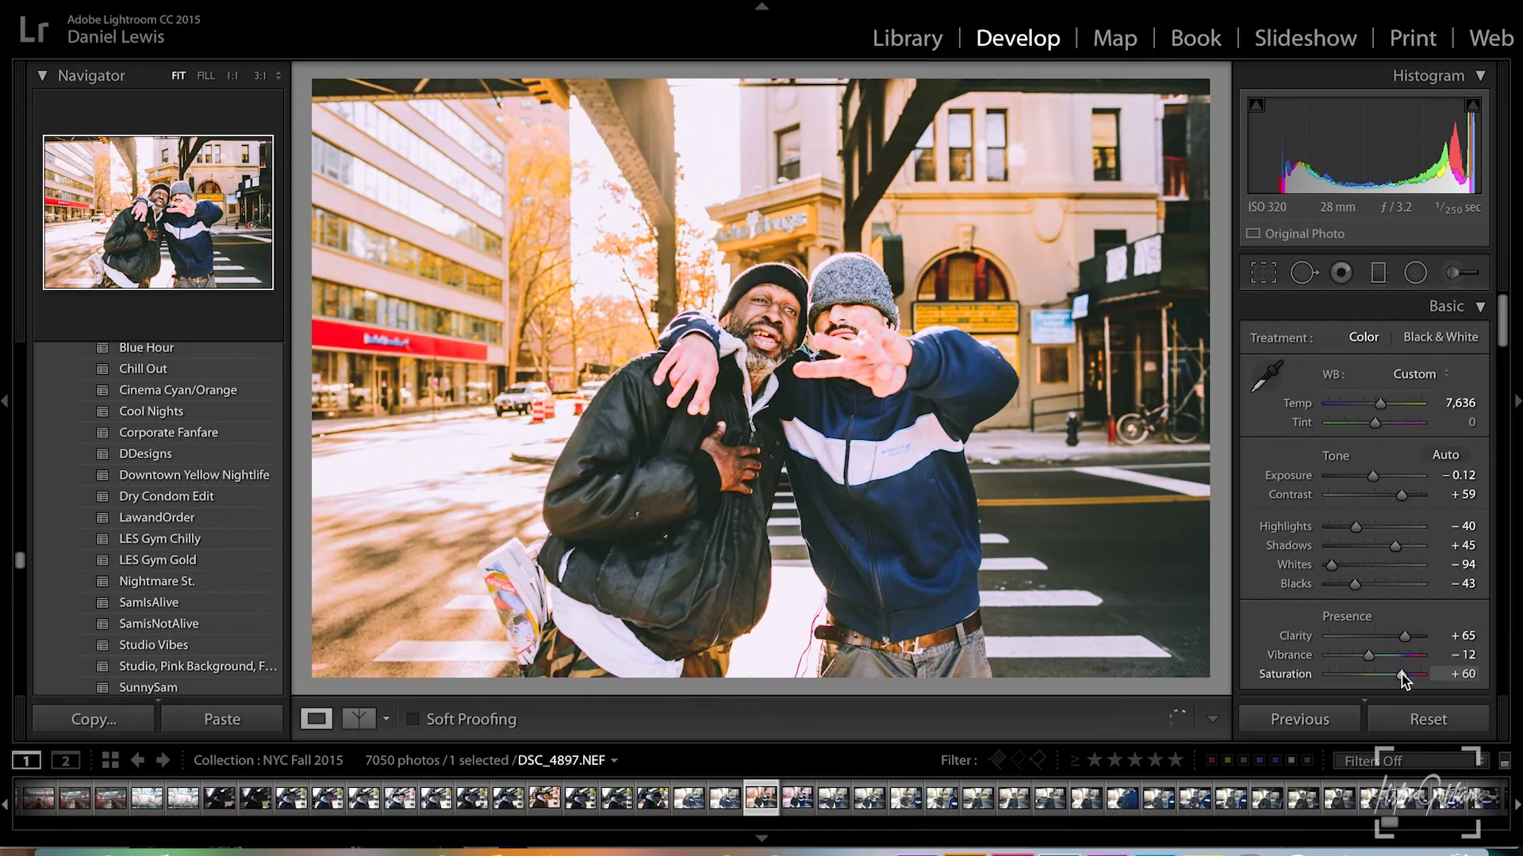
key("super+apostrophe")
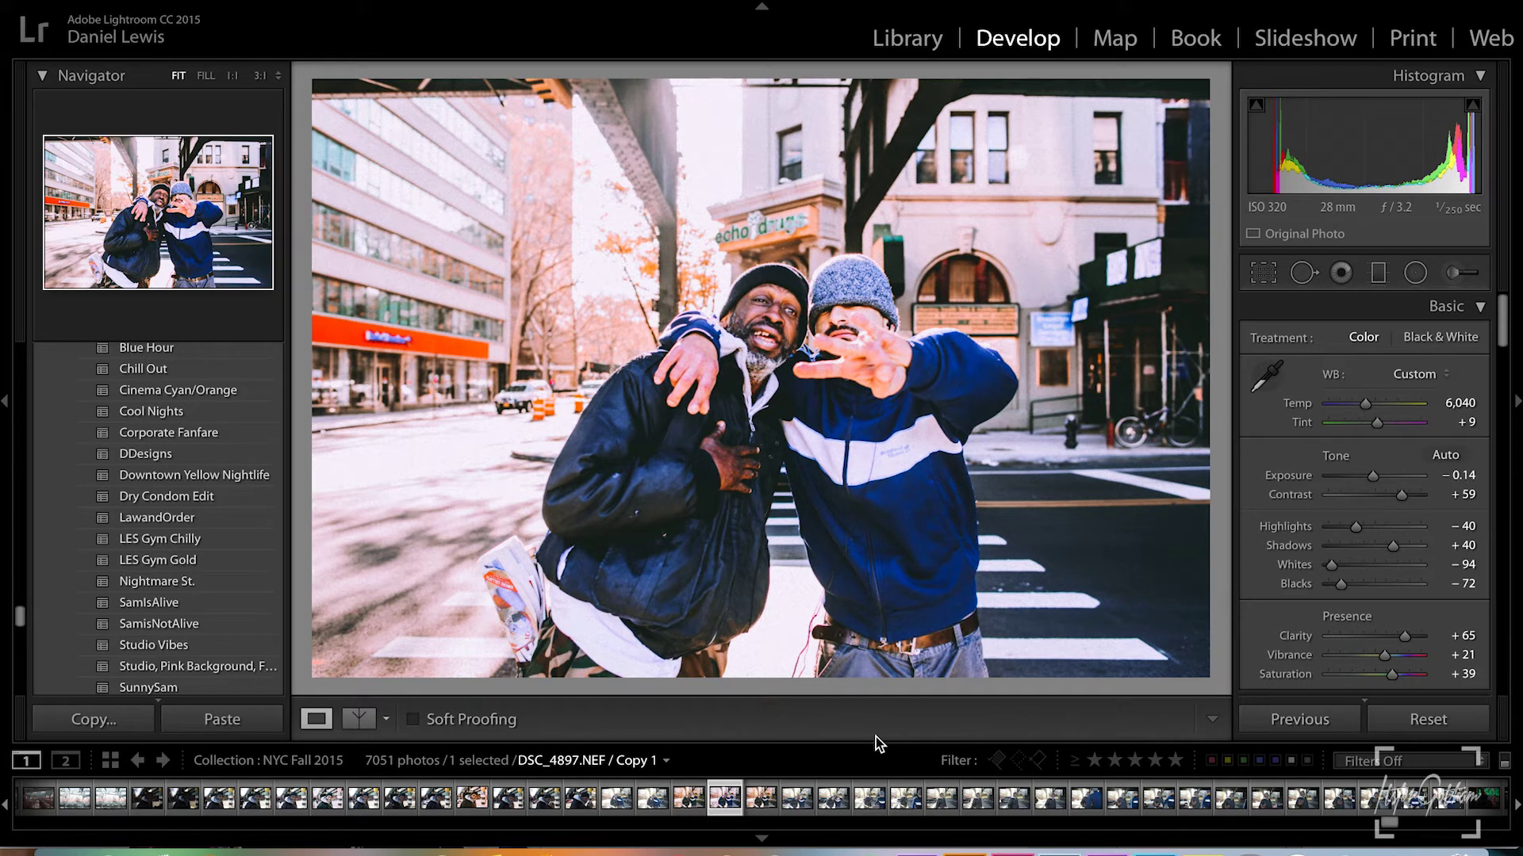
key("Right")
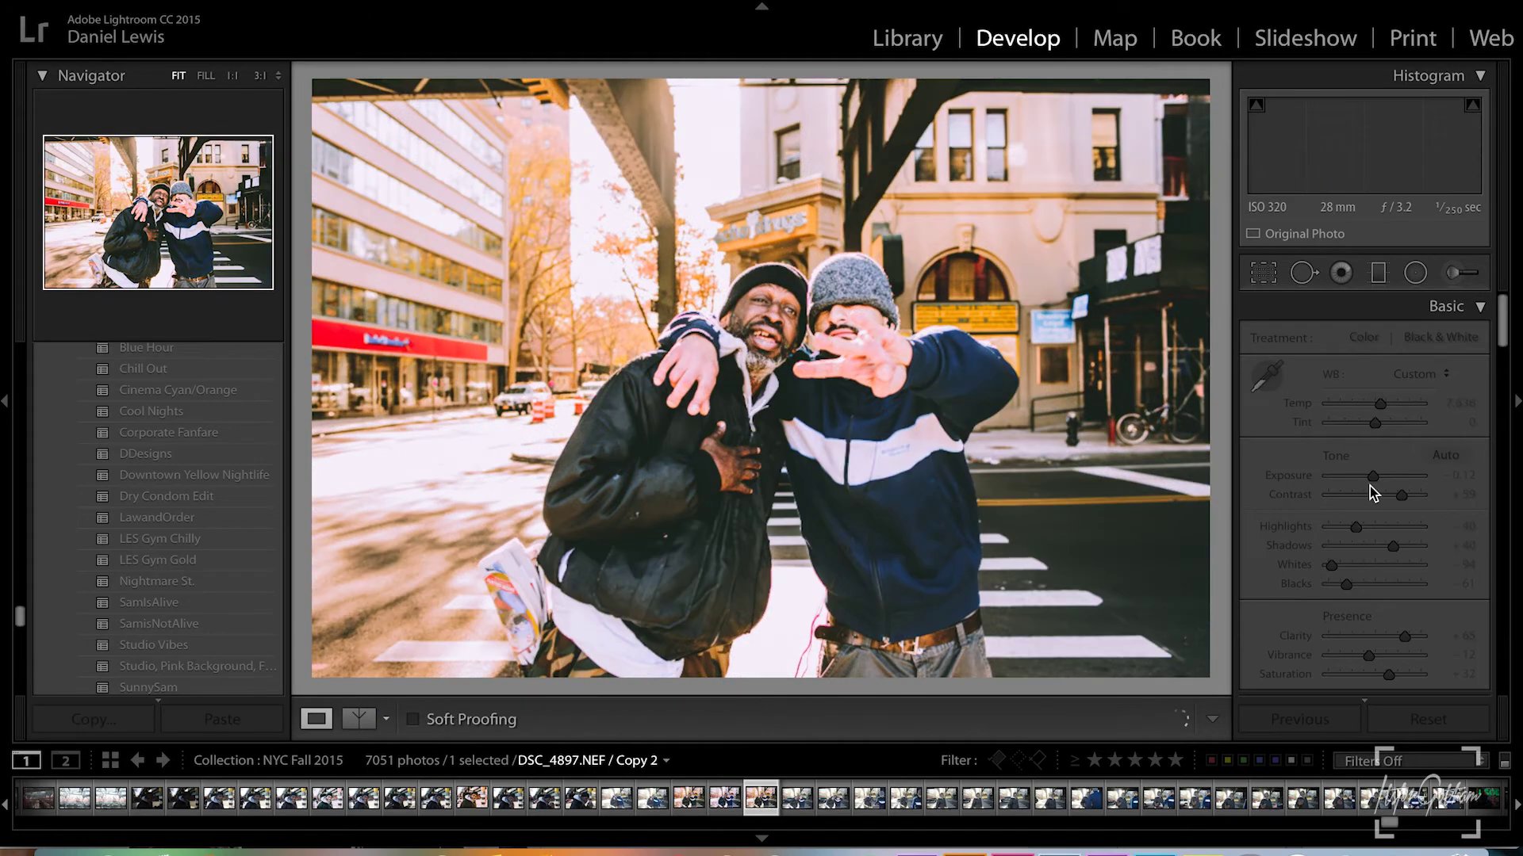
Cool the copy's white balance temperature to 5,981 and lower Exposure to −0.26
left_click_drag(1378, 403, 1366, 406)
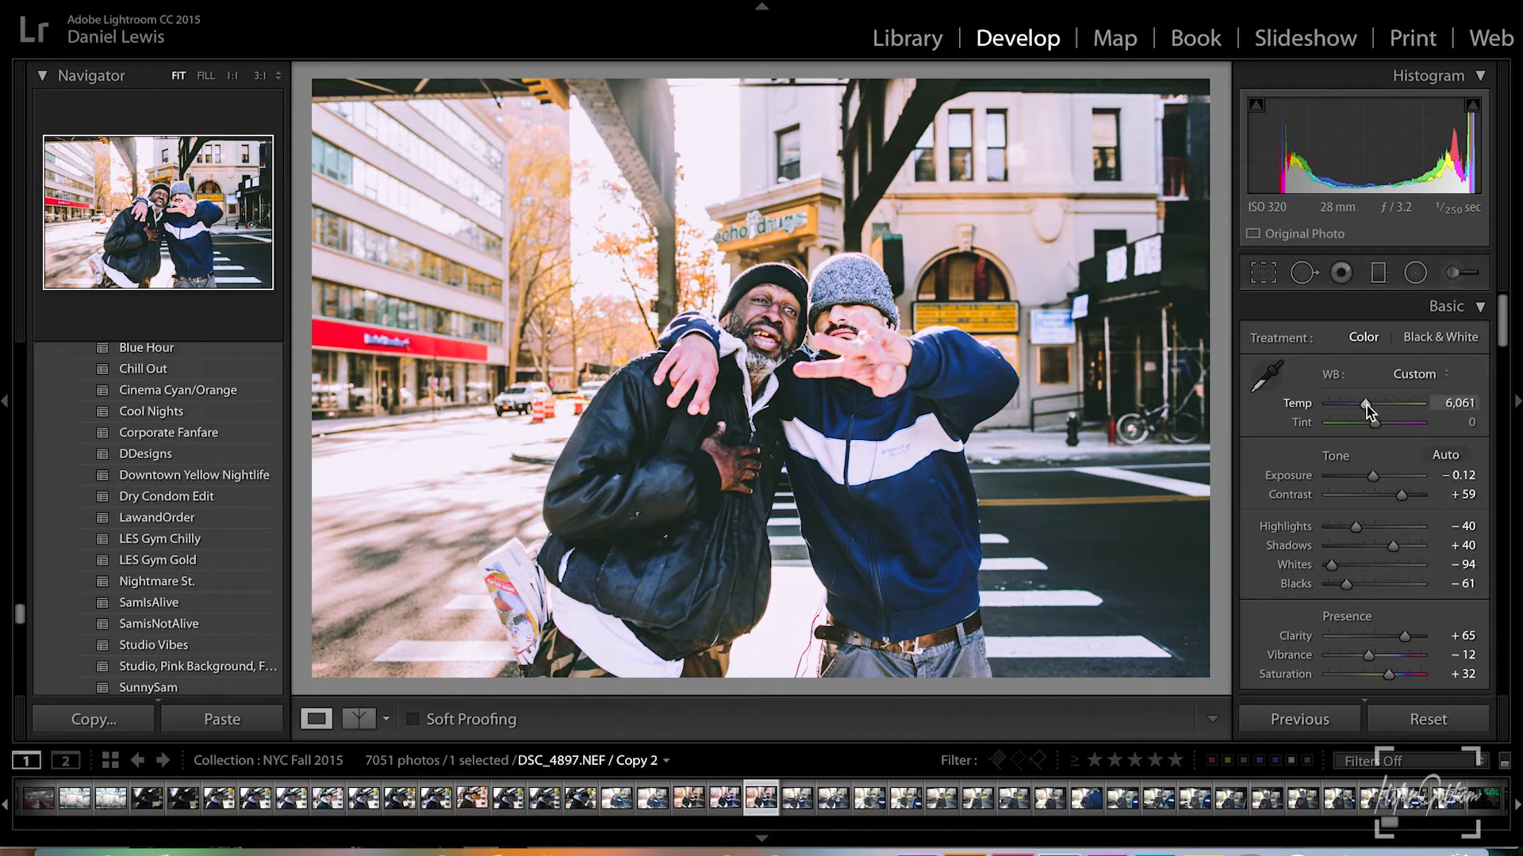
left_click_drag(1367, 406, 1366, 405)
left_click_drag(1453, 475, 1450, 475)
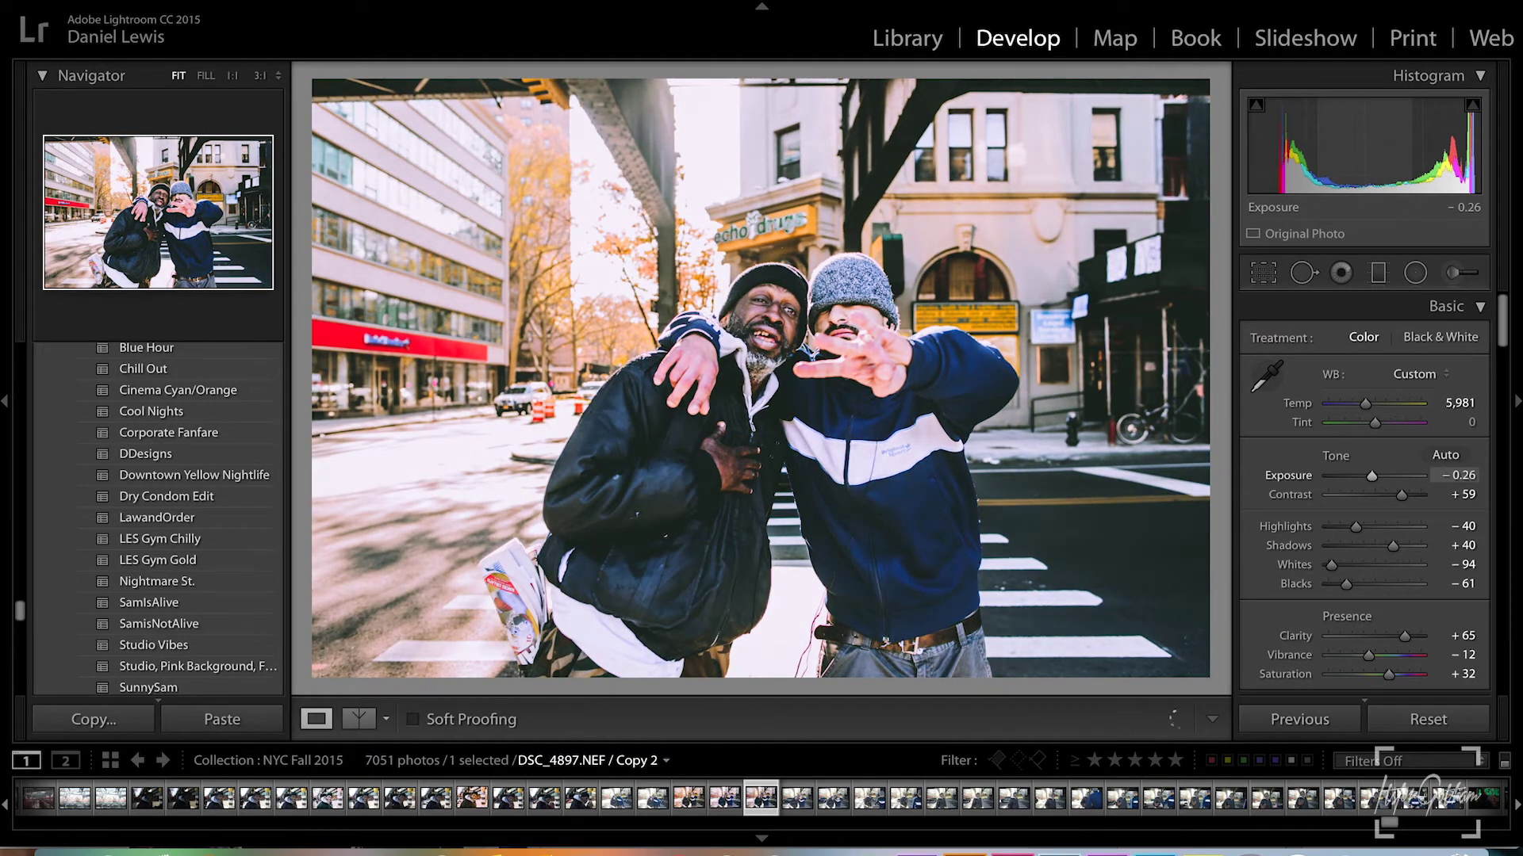
Set Shadows to +25 and Blacks to −50, and raise Vibrance
left_click_drag(1368, 582, 1388, 549)
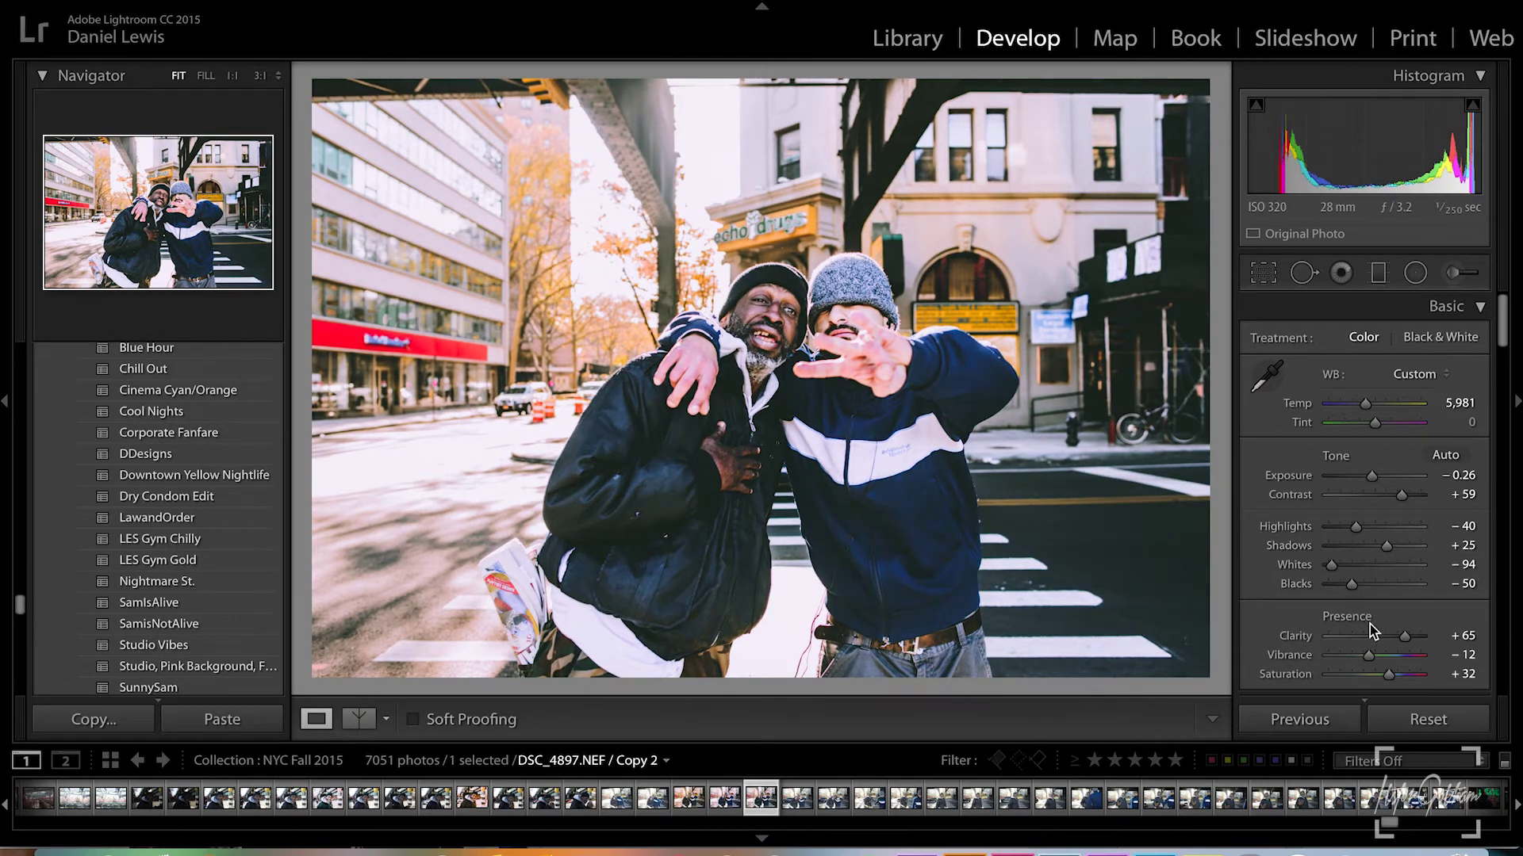
left_click_drag(1368, 655, 1359, 656)
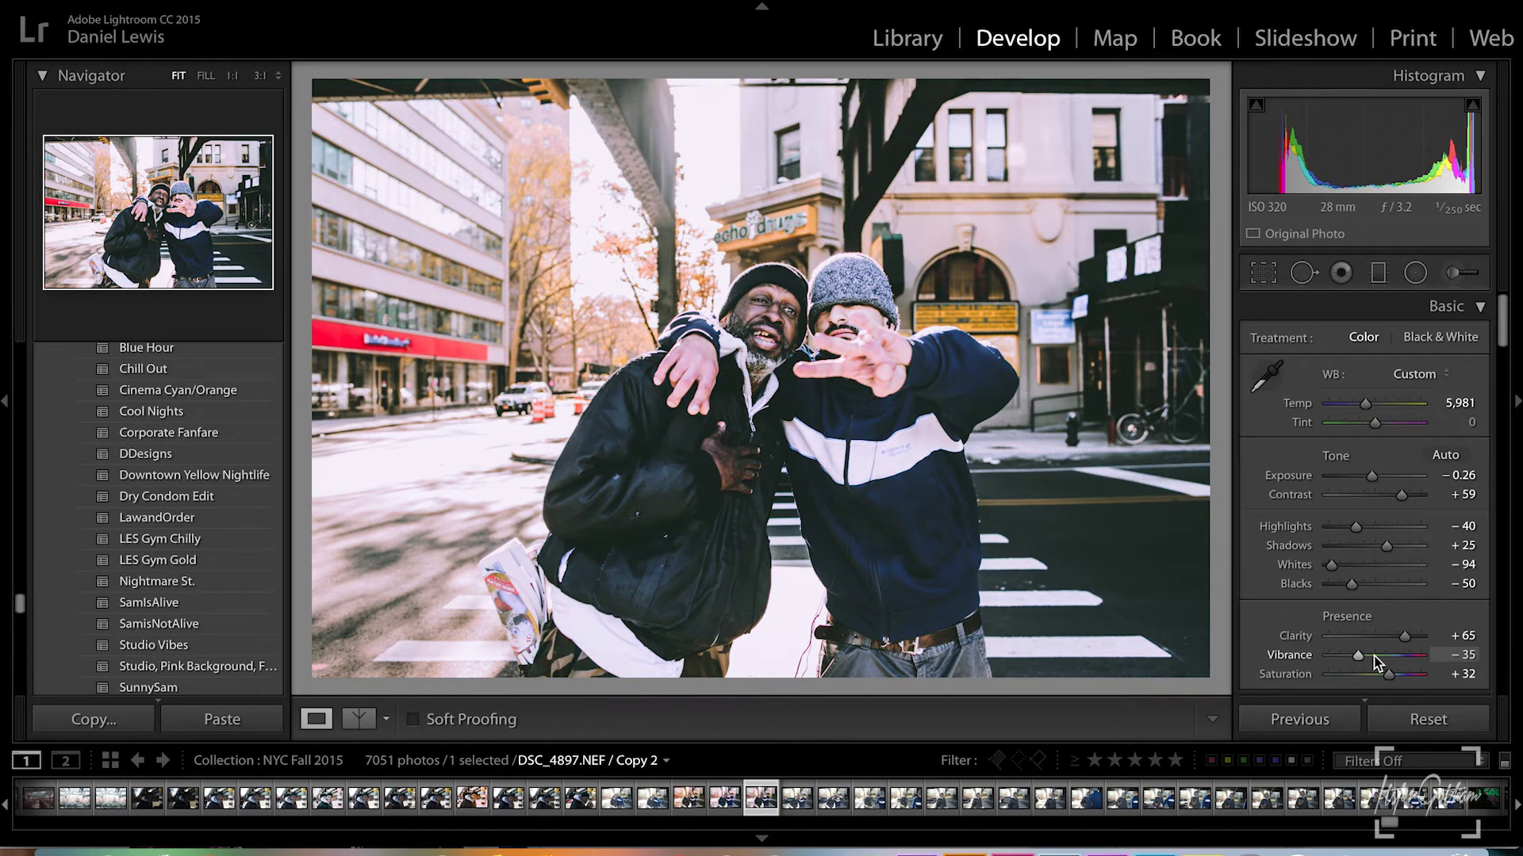
left_click(1376, 656)
Adjust the Shadows tint of the virtual copy with the Split Toning color picker
scroll(1376, 655, "down", 15)
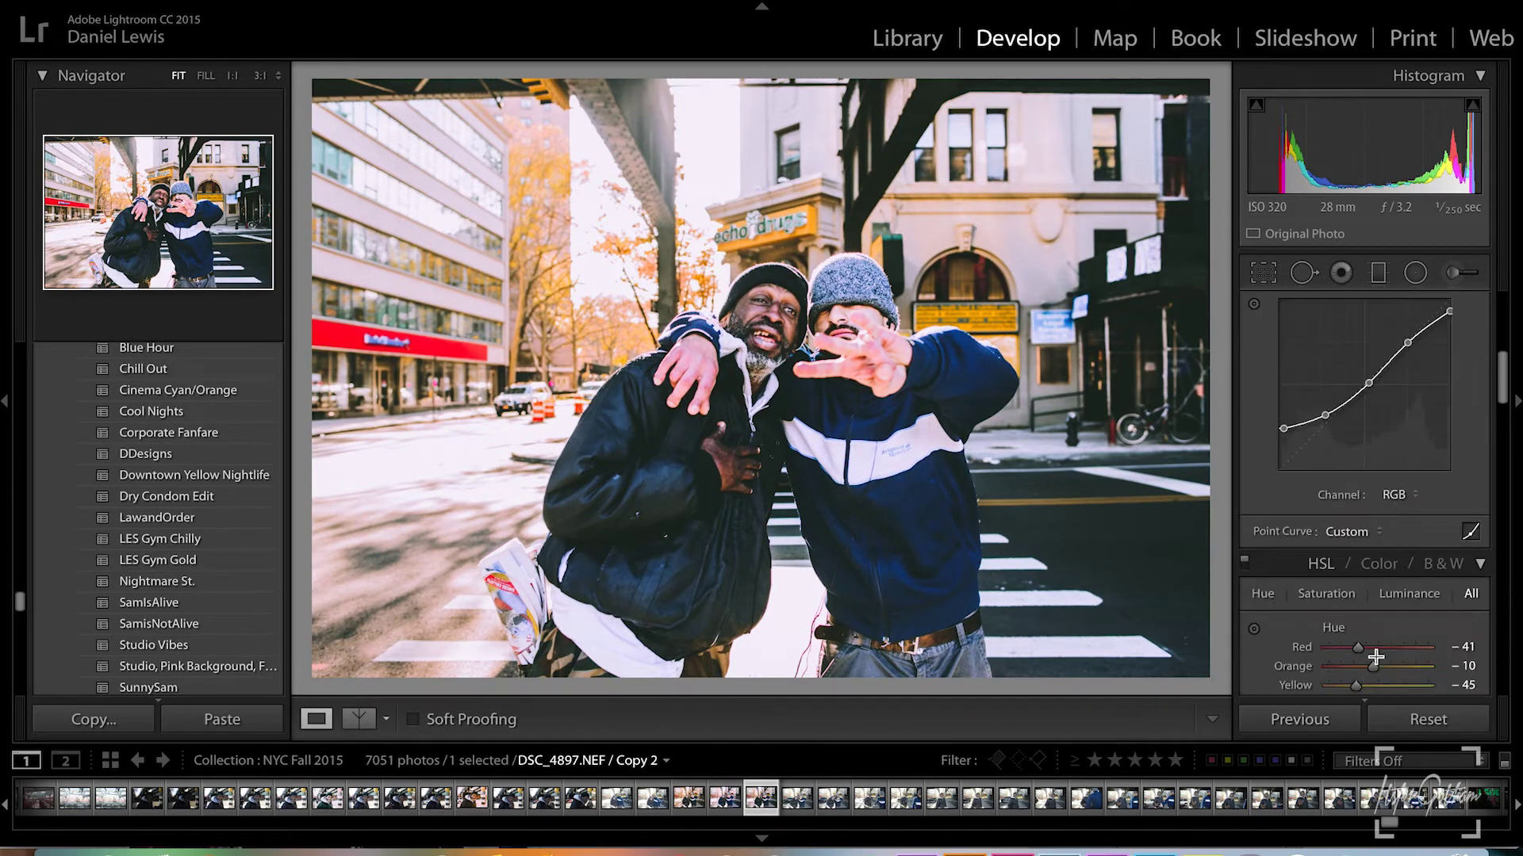
scroll(1380, 587, "down", 2)
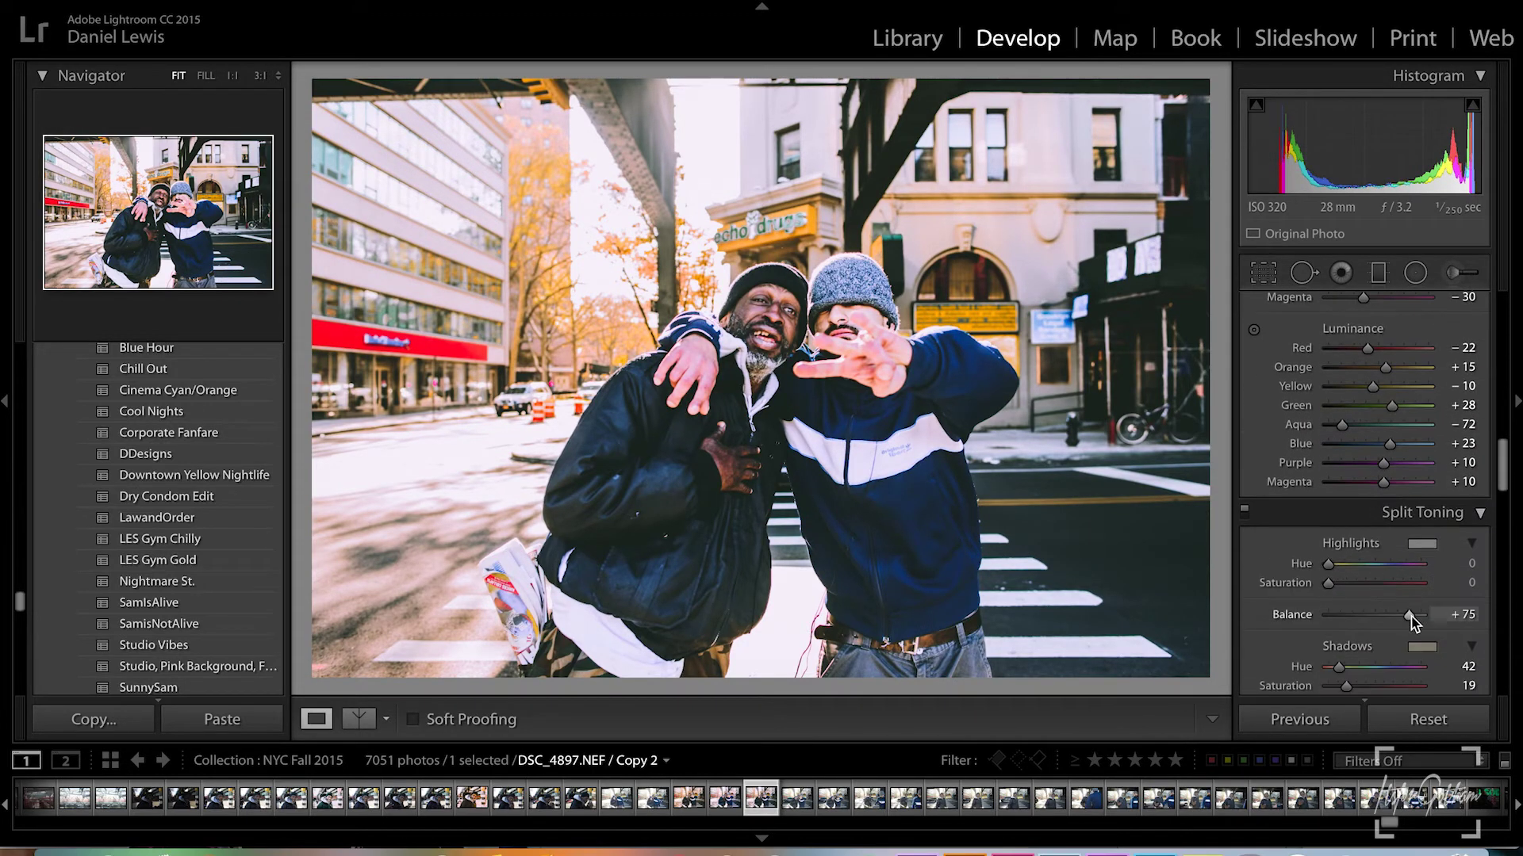
left_click(1422, 647)
left_click_drag(1045, 698, 1036, 716)
left_click(973, 599)
Set the Grain amount to 40 and the Post-Crop Vignetting amount to −25
scroll(1445, 576, "down", 10)
scroll(1445, 577, "up", 3)
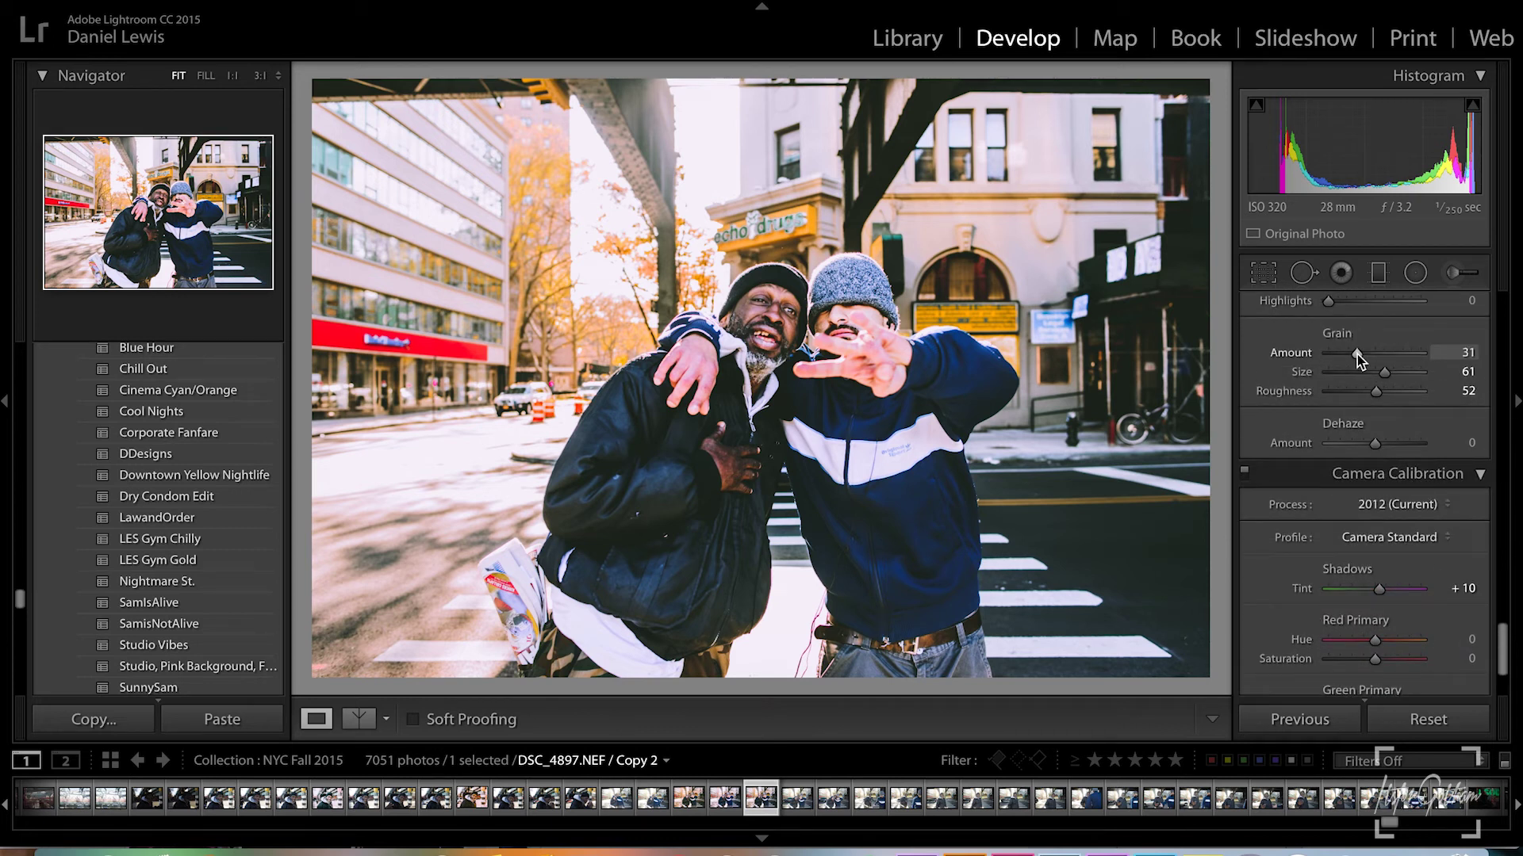
left_click_drag(1358, 354, 1366, 359)
scroll(1366, 359, "up", 2)
left_click(1365, 349)
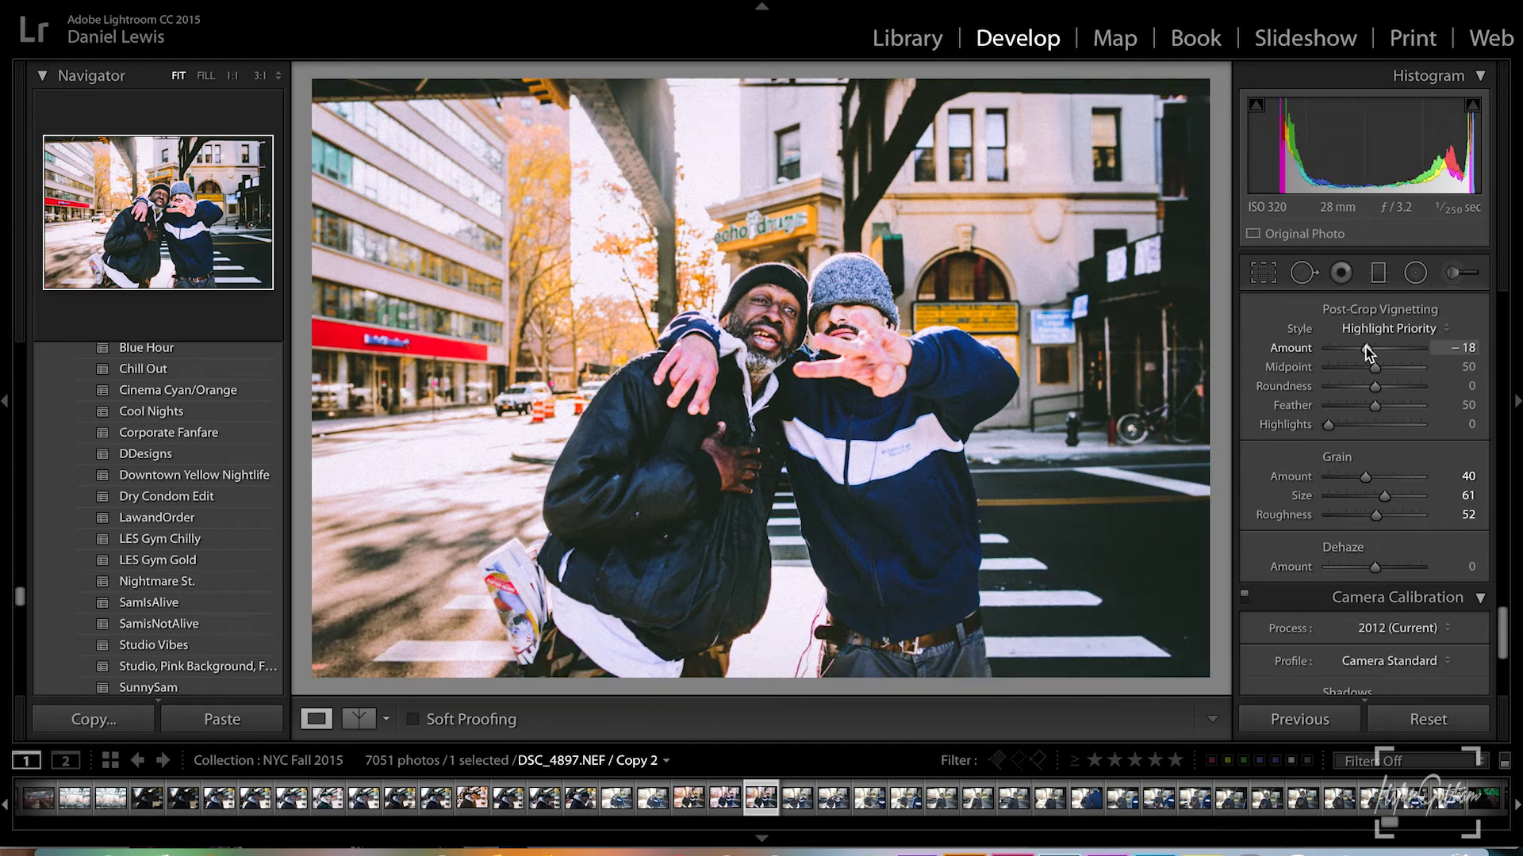
left_click_drag(1364, 349, 1361, 349)
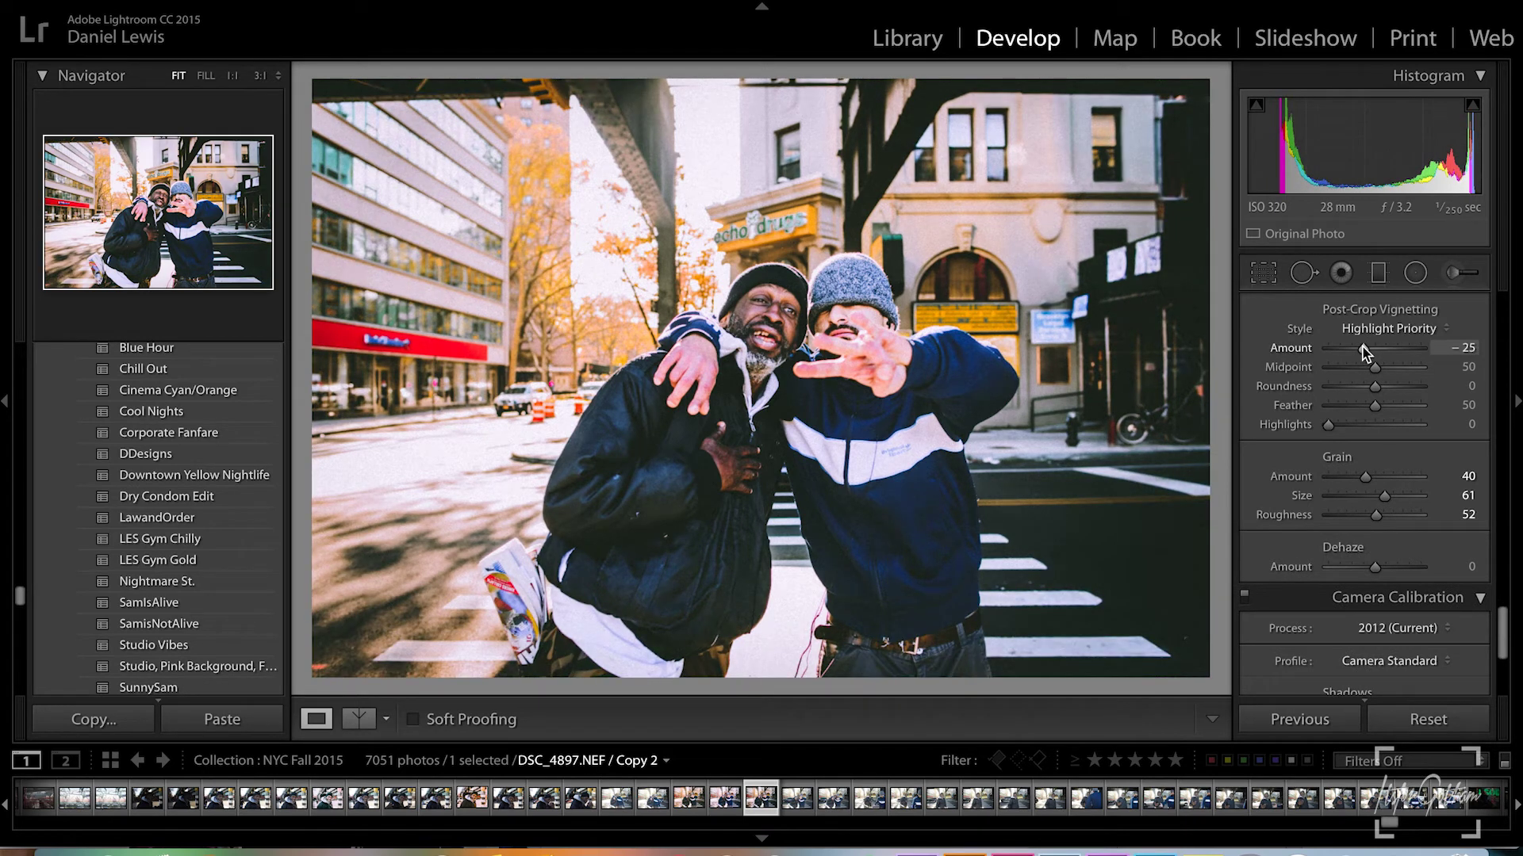
Set the Post-Crop Vignetting amount to −31 and check the photo's crop and straighten settings
left_click_drag(1361, 348, 1362, 348)
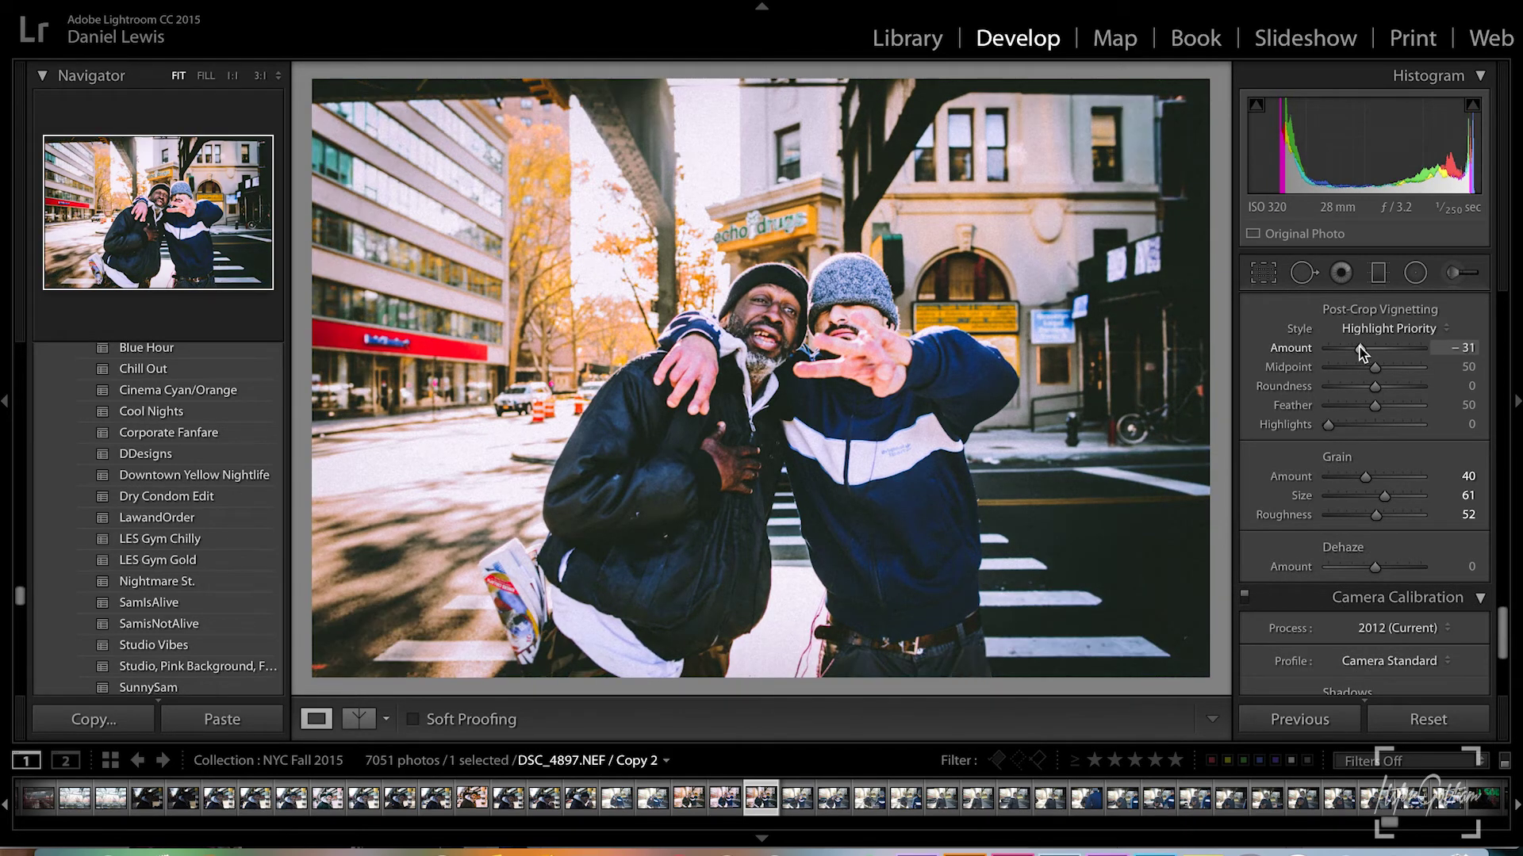
left_click(1264, 273)
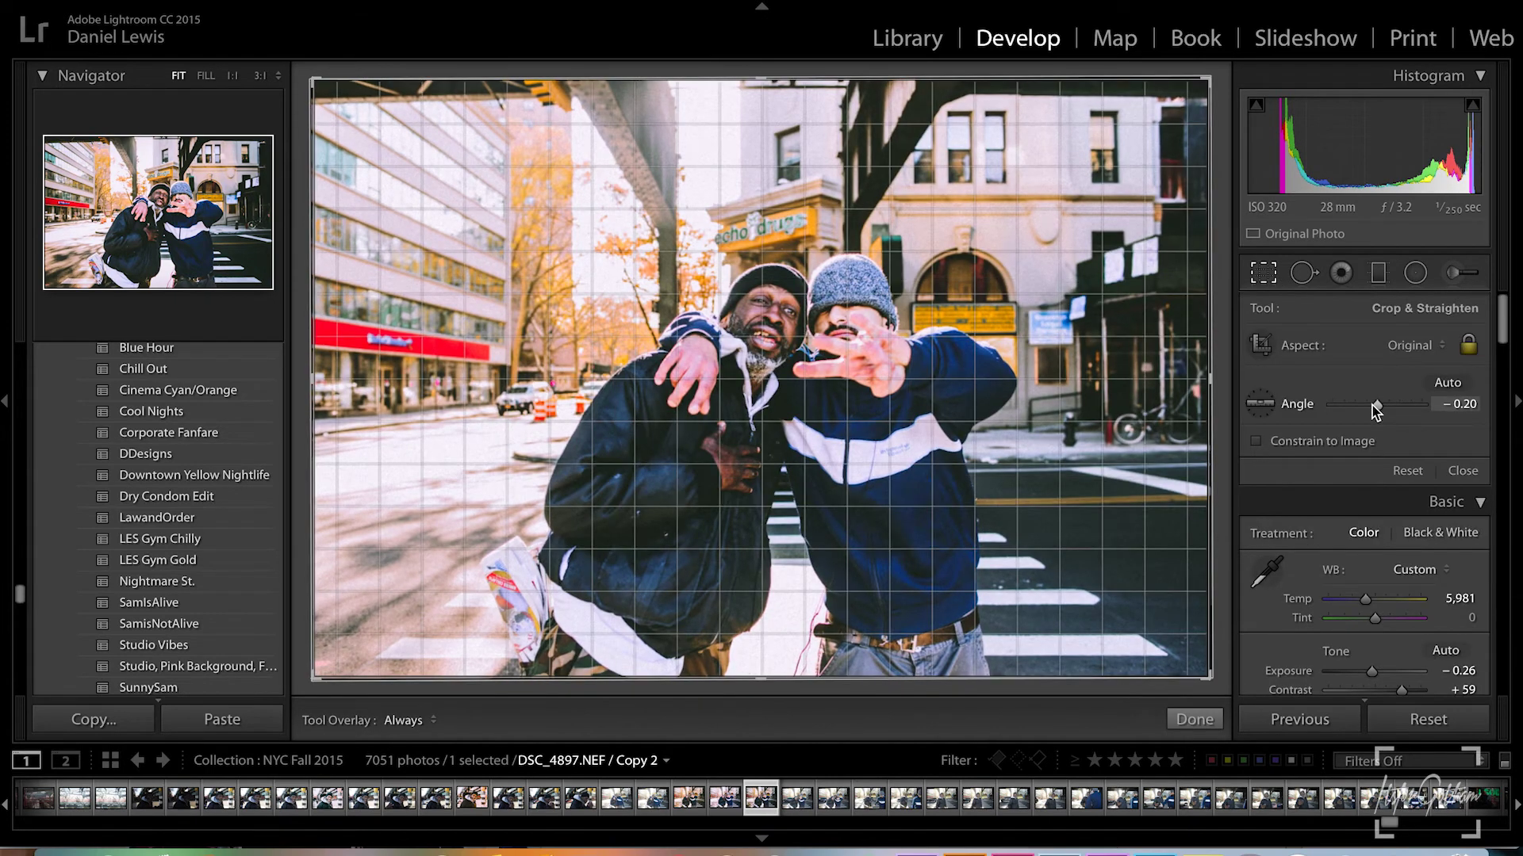
left_click(1463, 470)
Set the Grain amount of the virtual copy to 32
scroll(1377, 483, "down", 15)
scroll(1377, 486, "up", 5)
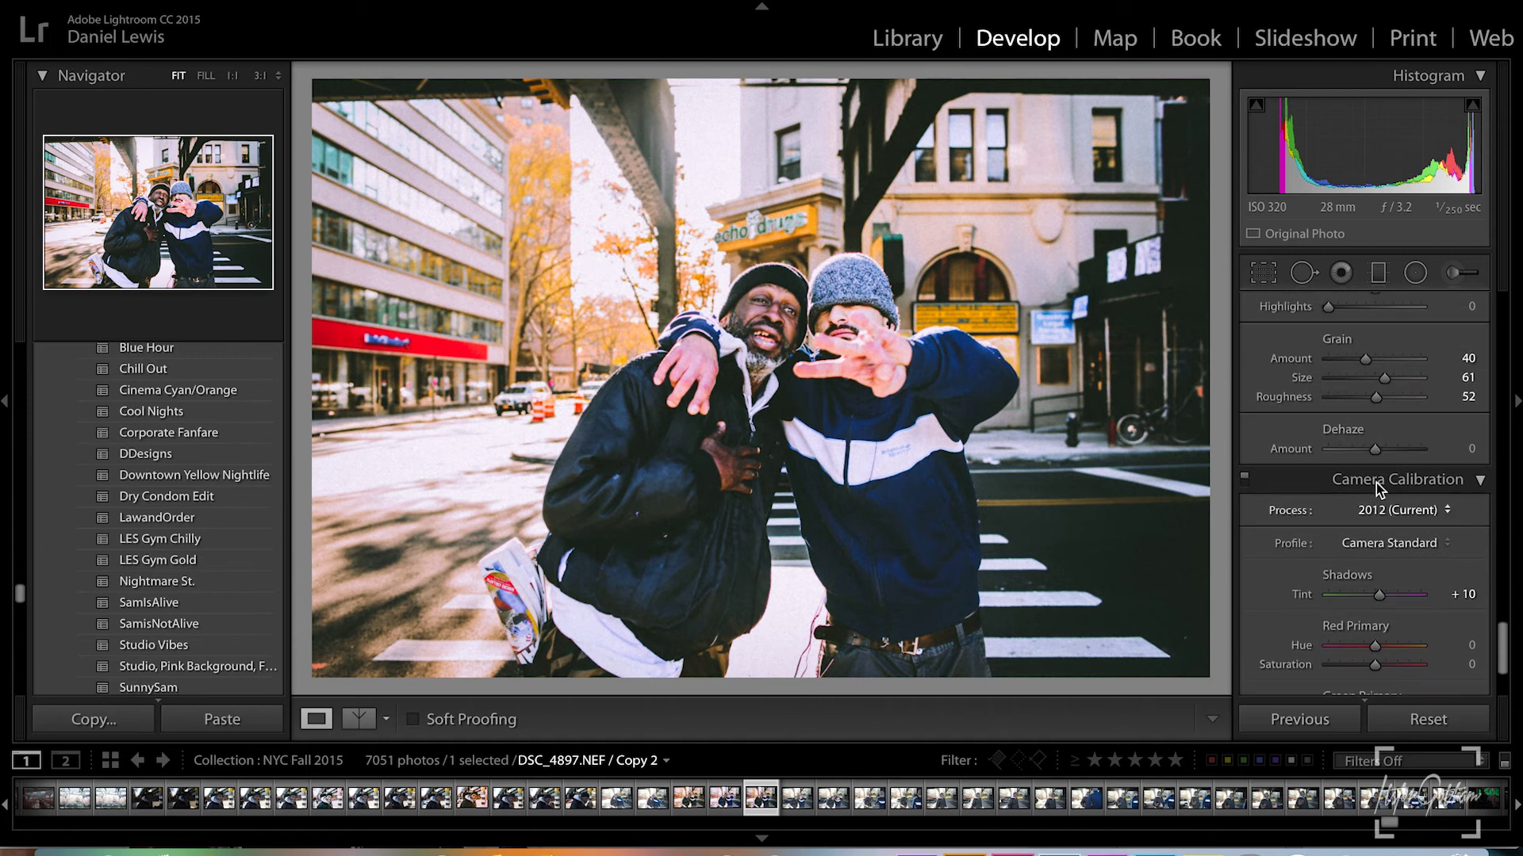
left_click_drag(1362, 391, 1358, 392)
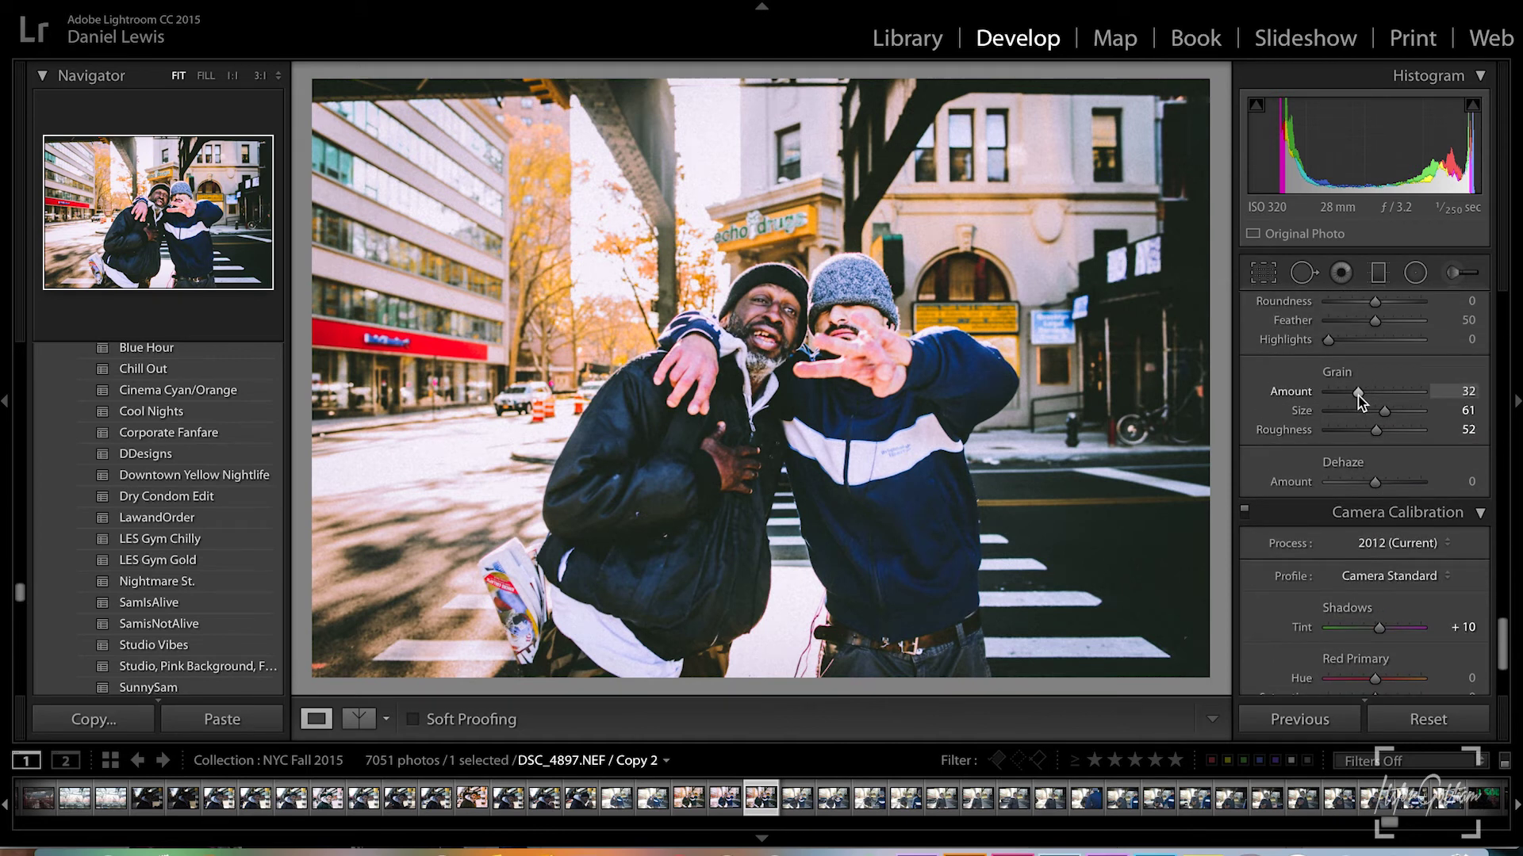
left_click(1386, 431)
Set the HSL saturation of Orange to −25 and of Yellow to −21
scroll(1358, 390, "up", 15)
scroll(1353, 459, "down", 8)
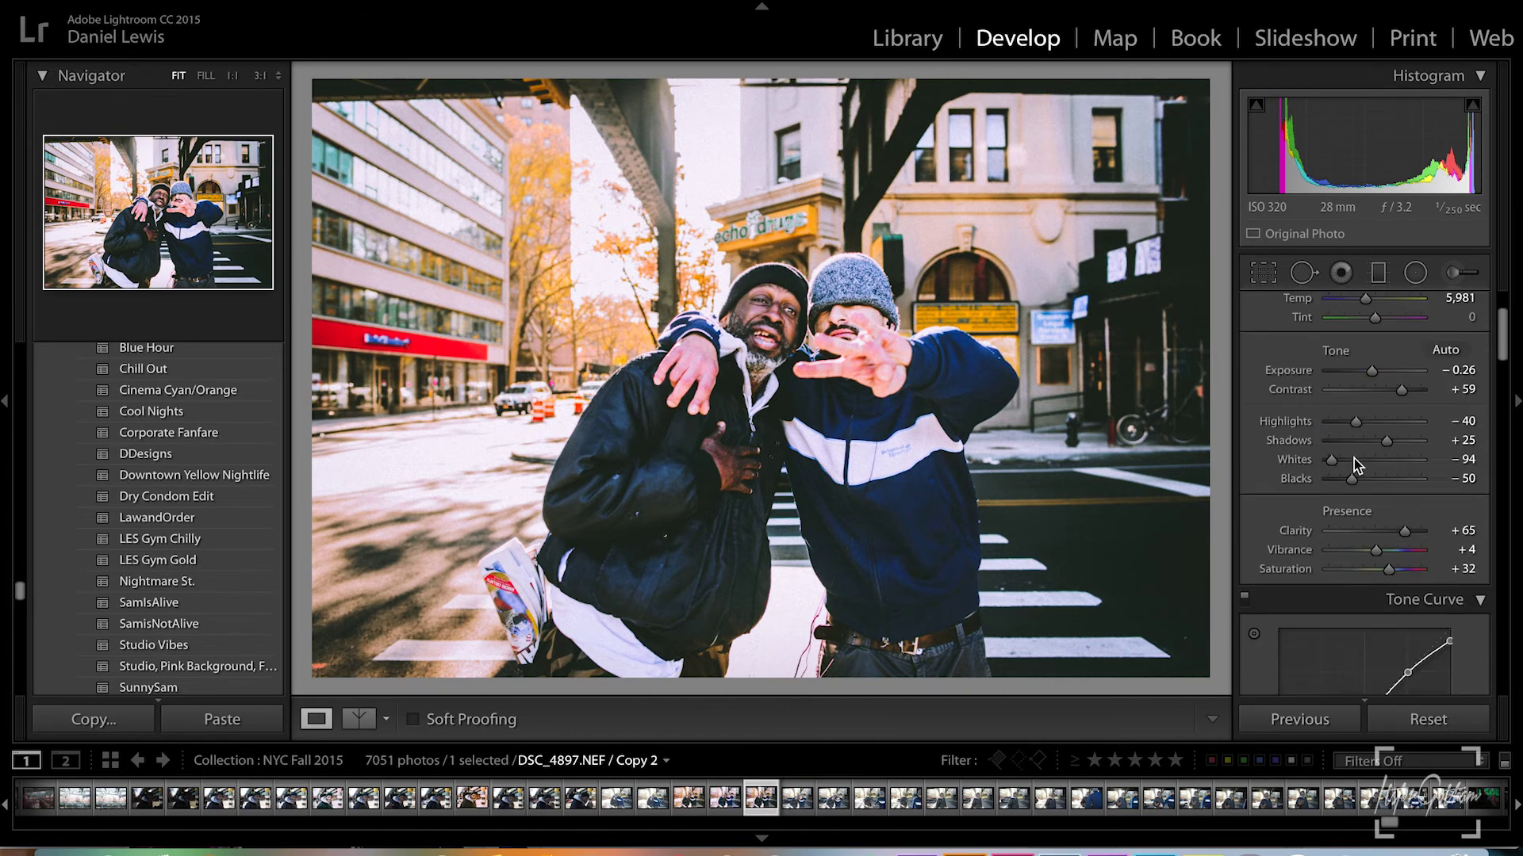
left_click(1347, 650)
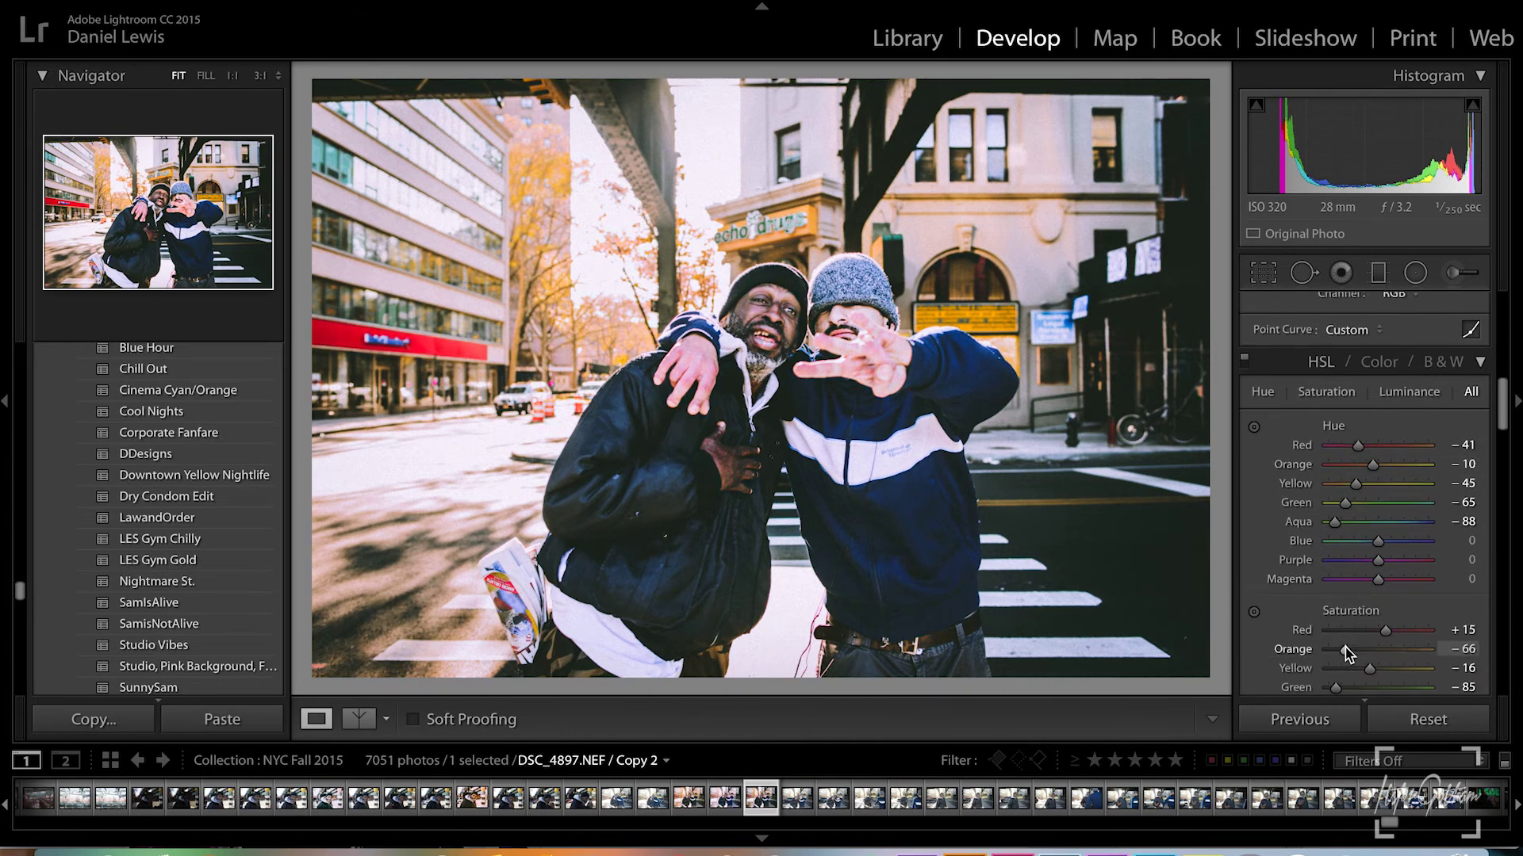
left_click(1391, 648)
left_click(1362, 654)
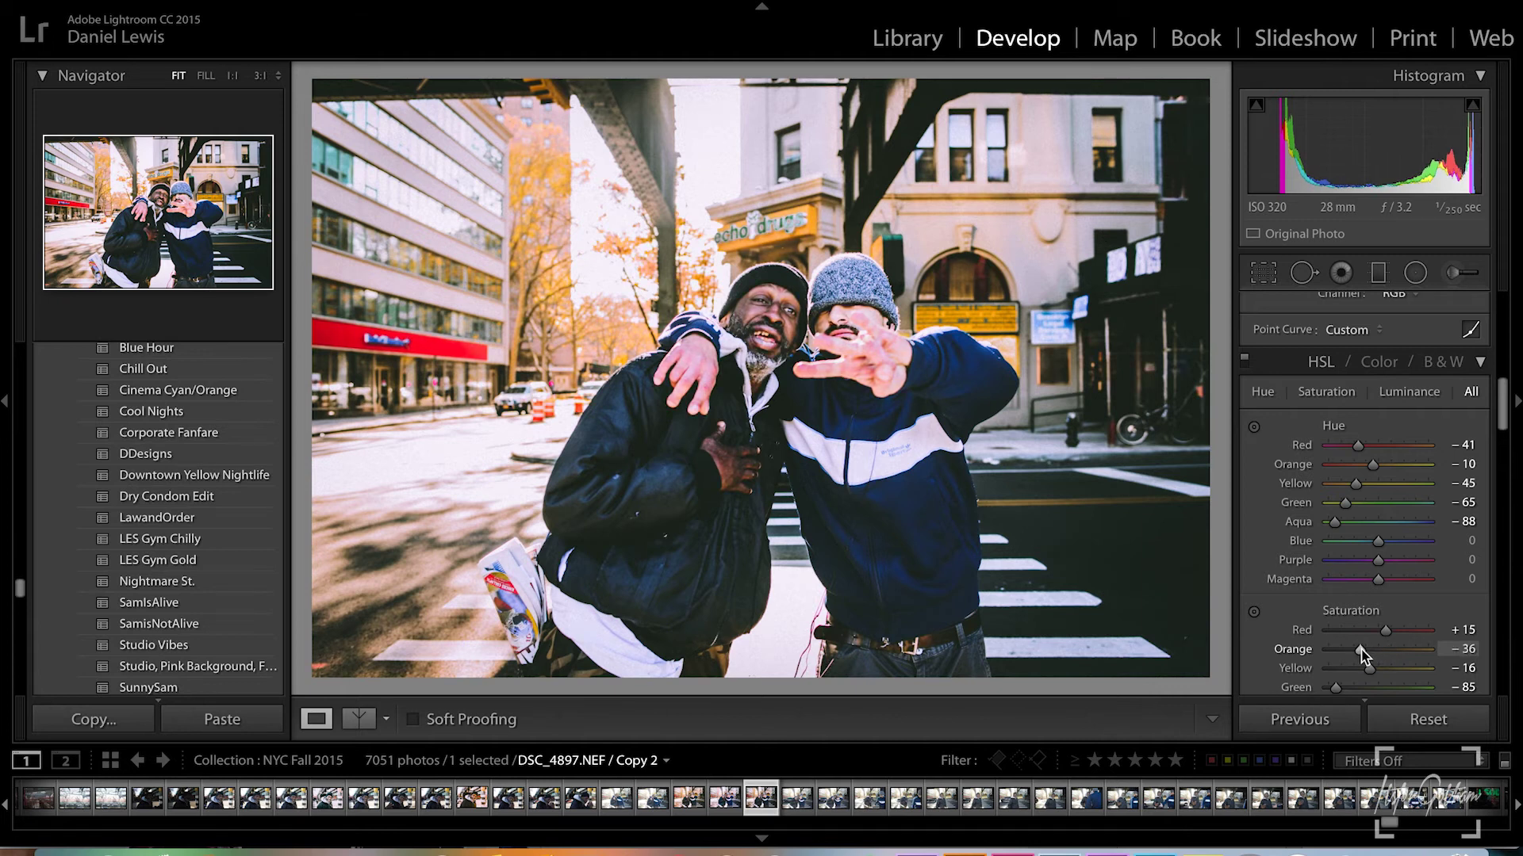
left_click_drag(1350, 668, 1373, 668)
left_click(1361, 650)
left_click(1365, 649)
left_click(1349, 668)
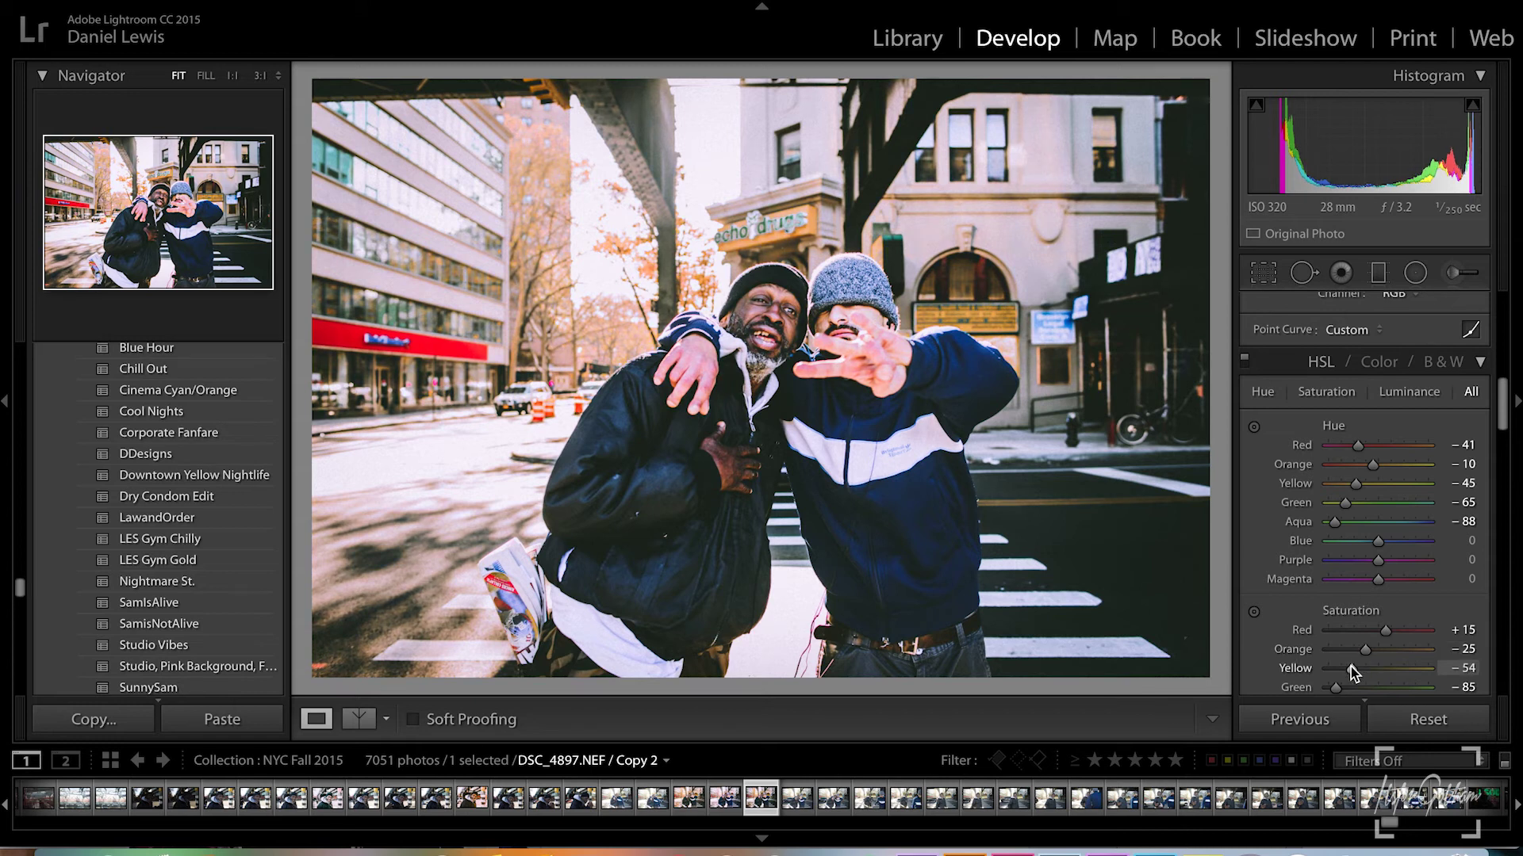
left_click_drag(1358, 668, 1367, 671)
Set the Yellow hue to −29 and the Yellow saturation to −47
left_click(1350, 484)
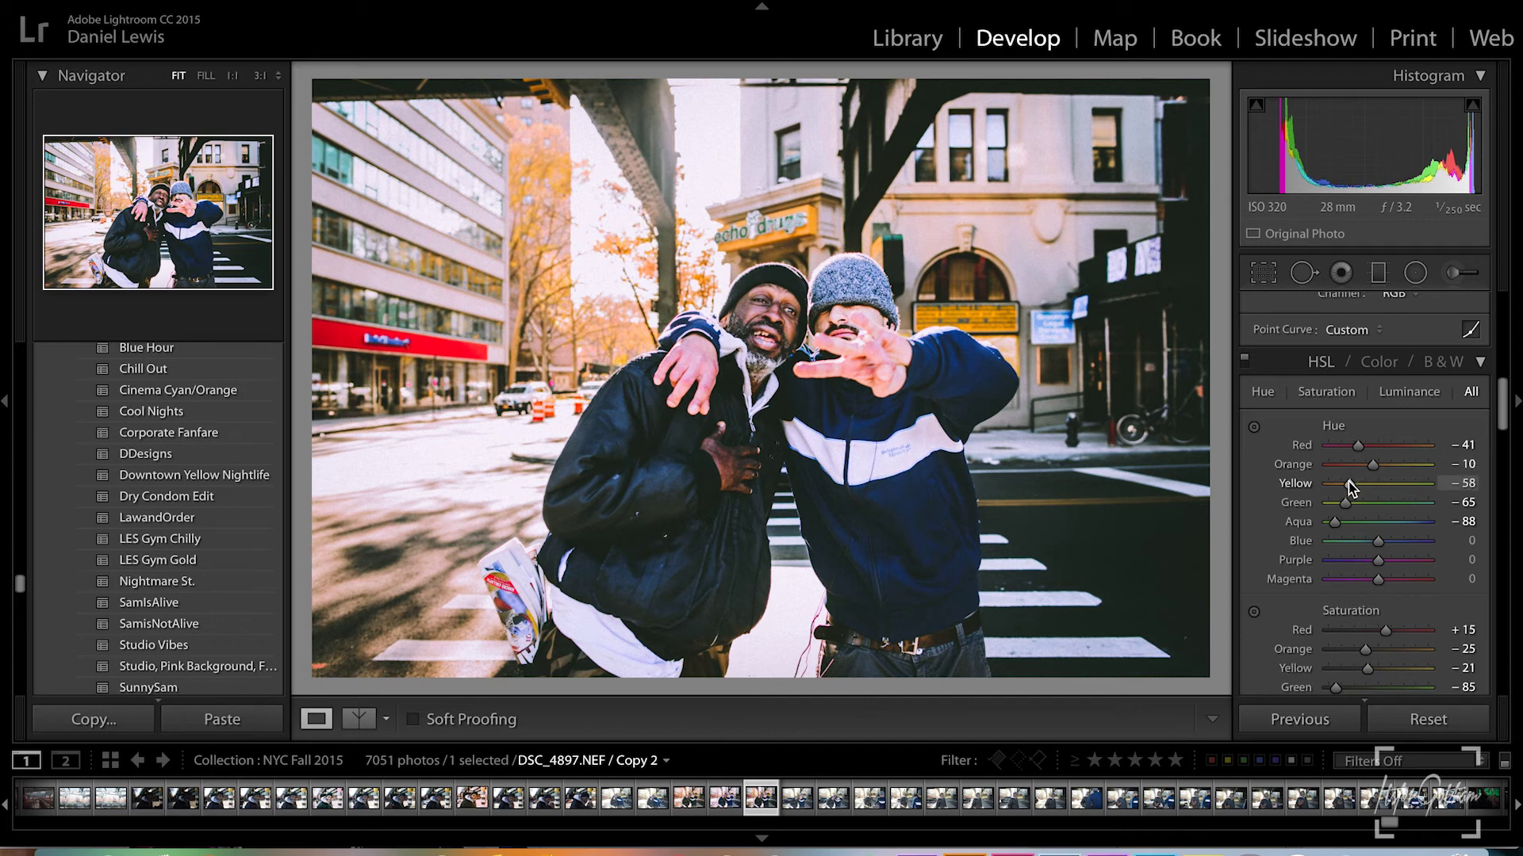
left_click(1365, 485)
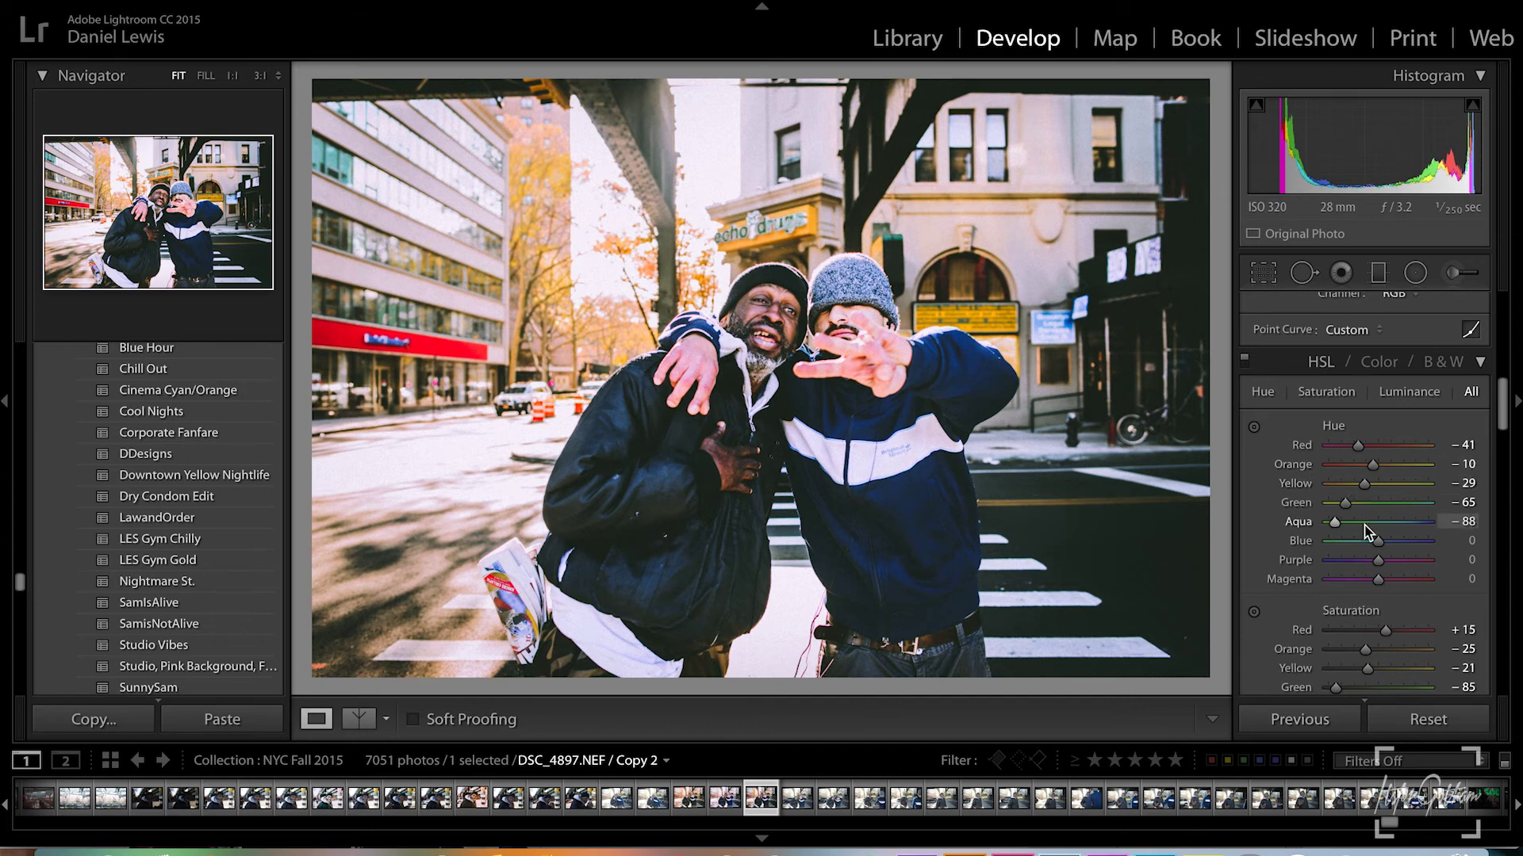
scroll(1360, 555, "down", 1)
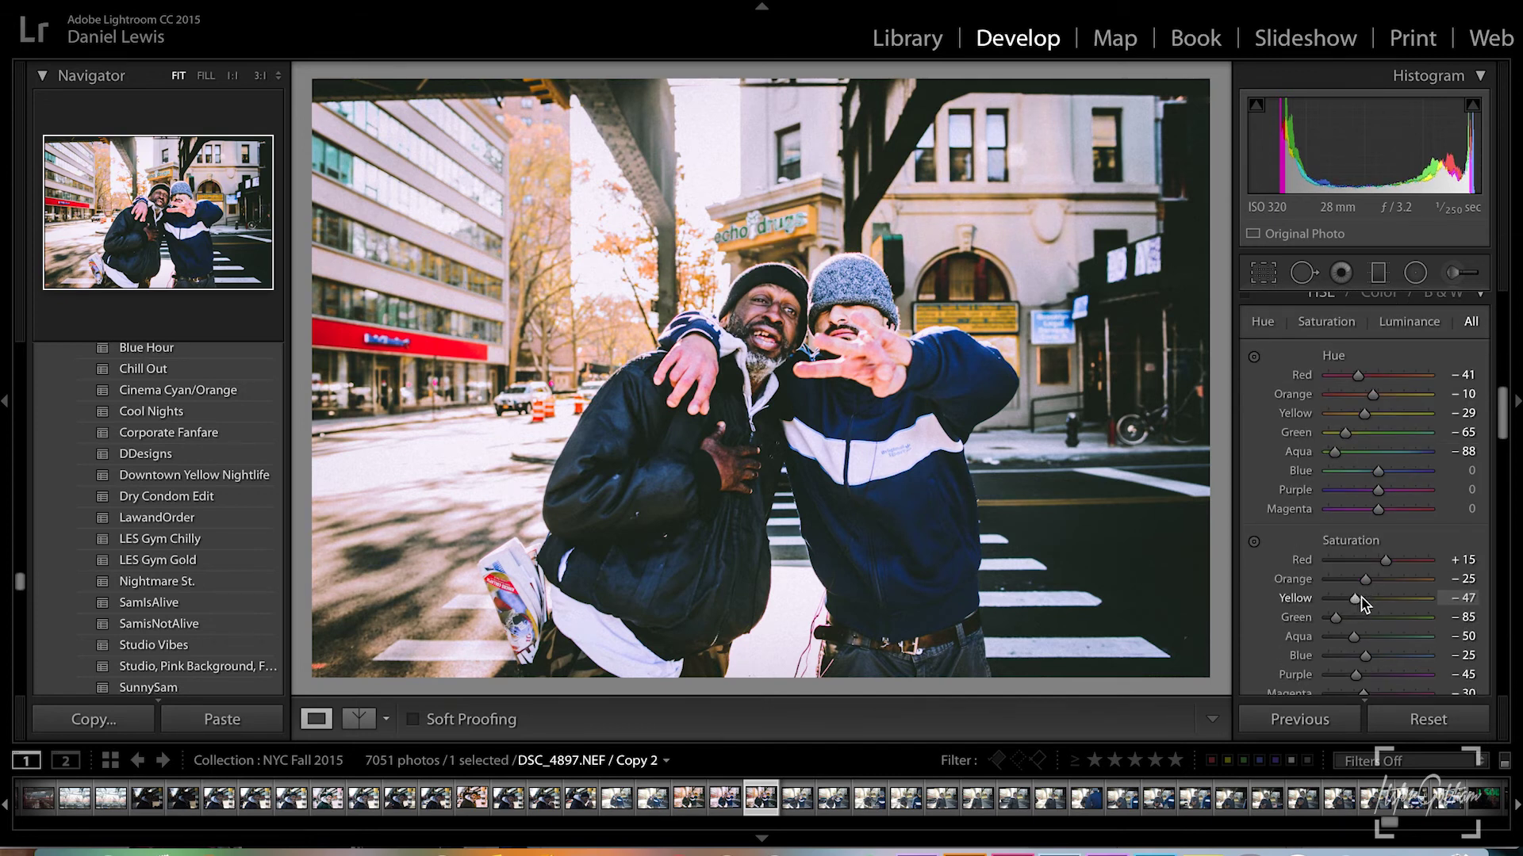
Set the Yellow luminance to +2 in the HSL adjustments
scroll(1363, 604, "down", 3)
left_click(1359, 608)
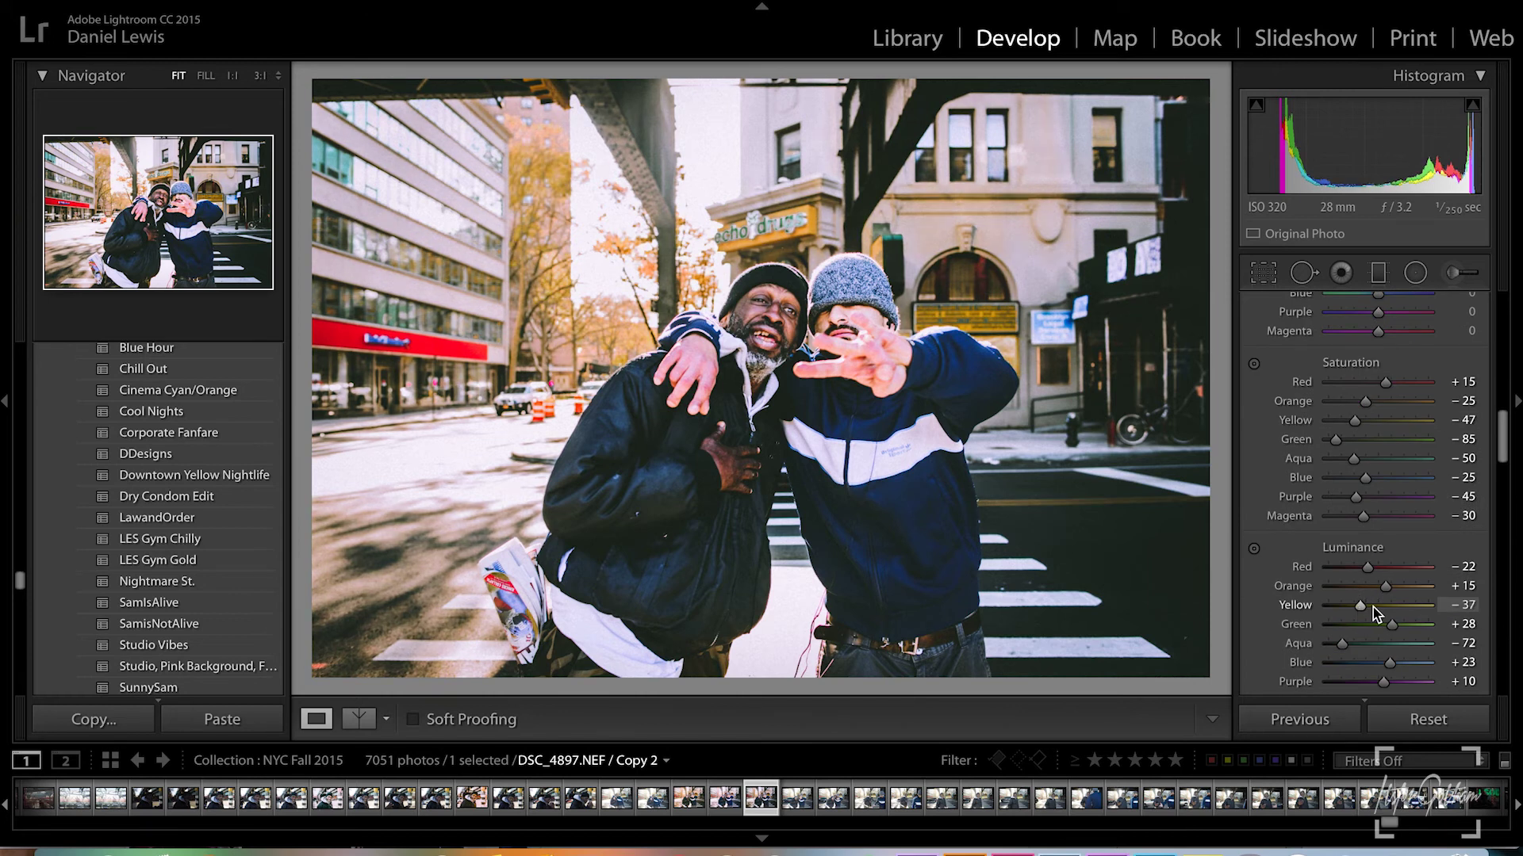
left_click_drag(1359, 607, 1379, 606)
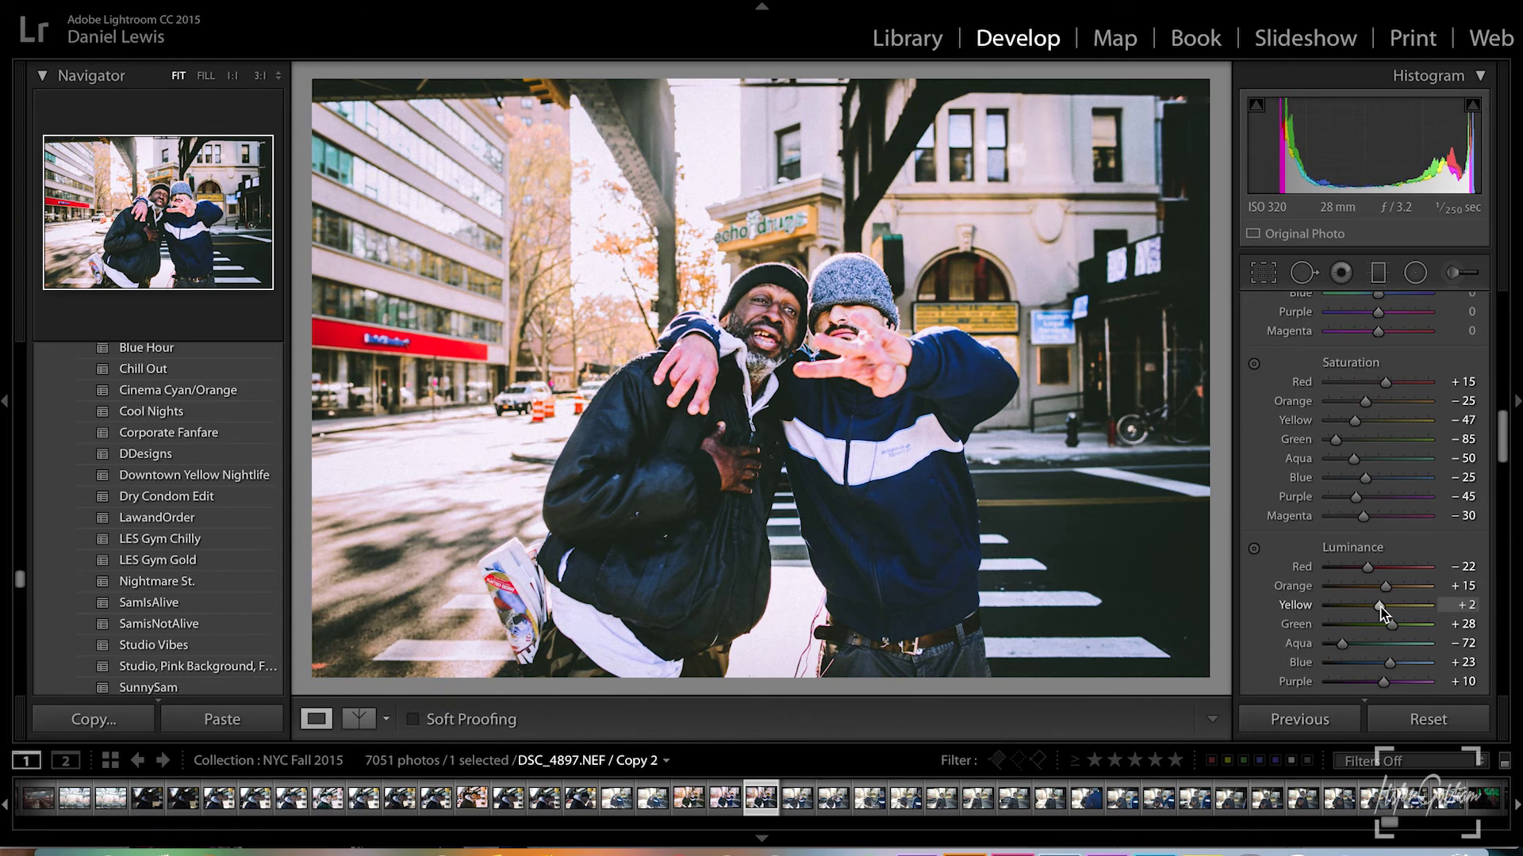
Try a darker Blue luminance in the HSL adjustments, and settle on +22
scroll(1380, 615, "down", 2)
left_click(1361, 562)
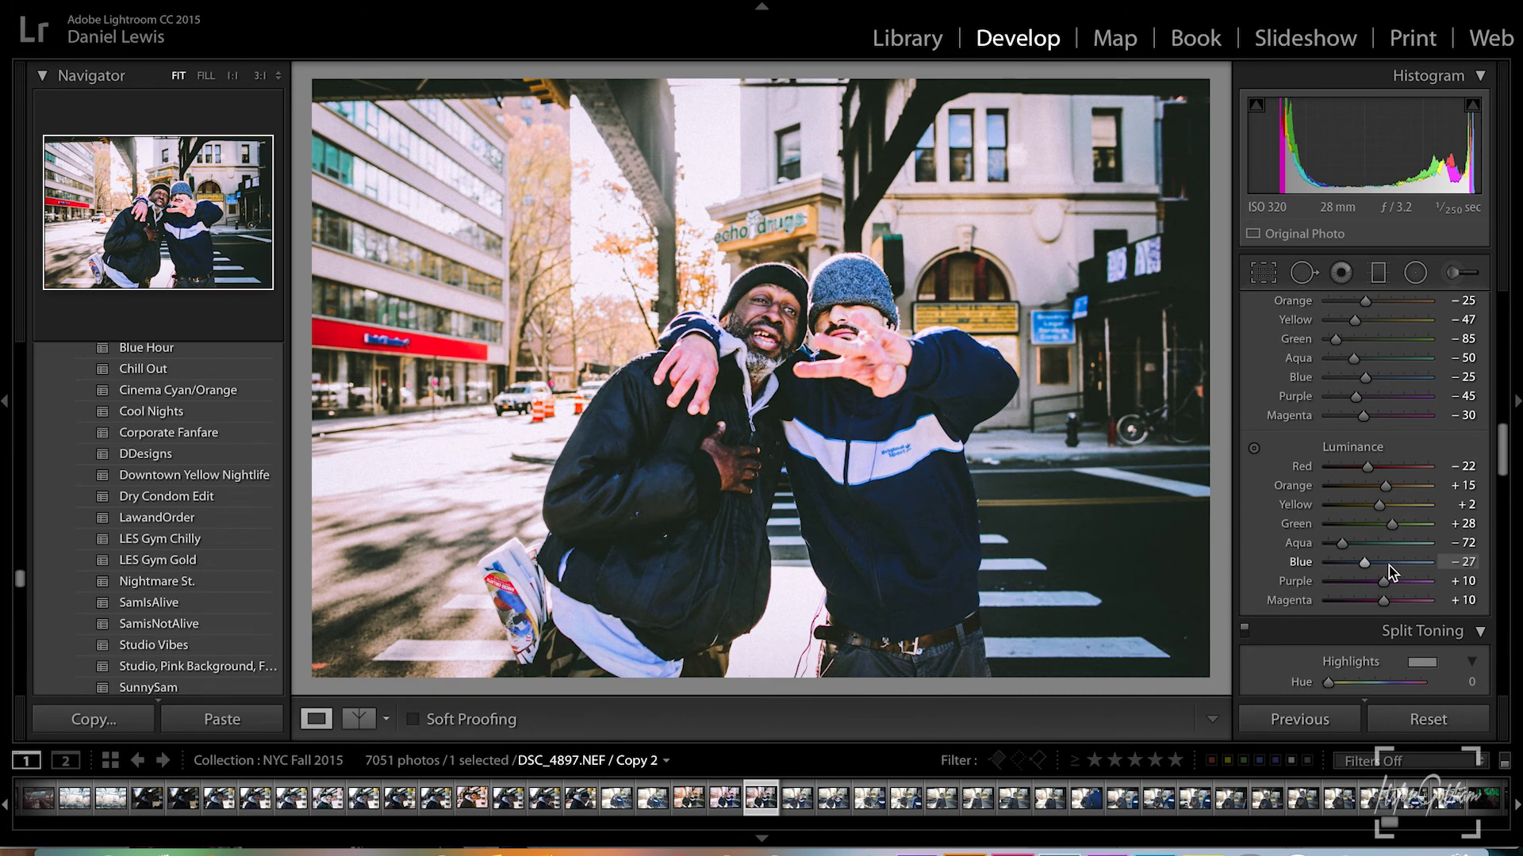
left_click(1388, 565)
Set the Blue saturation to −29 and the Blue hue to −26
scroll(1388, 553, "up", 2)
left_click(1375, 498)
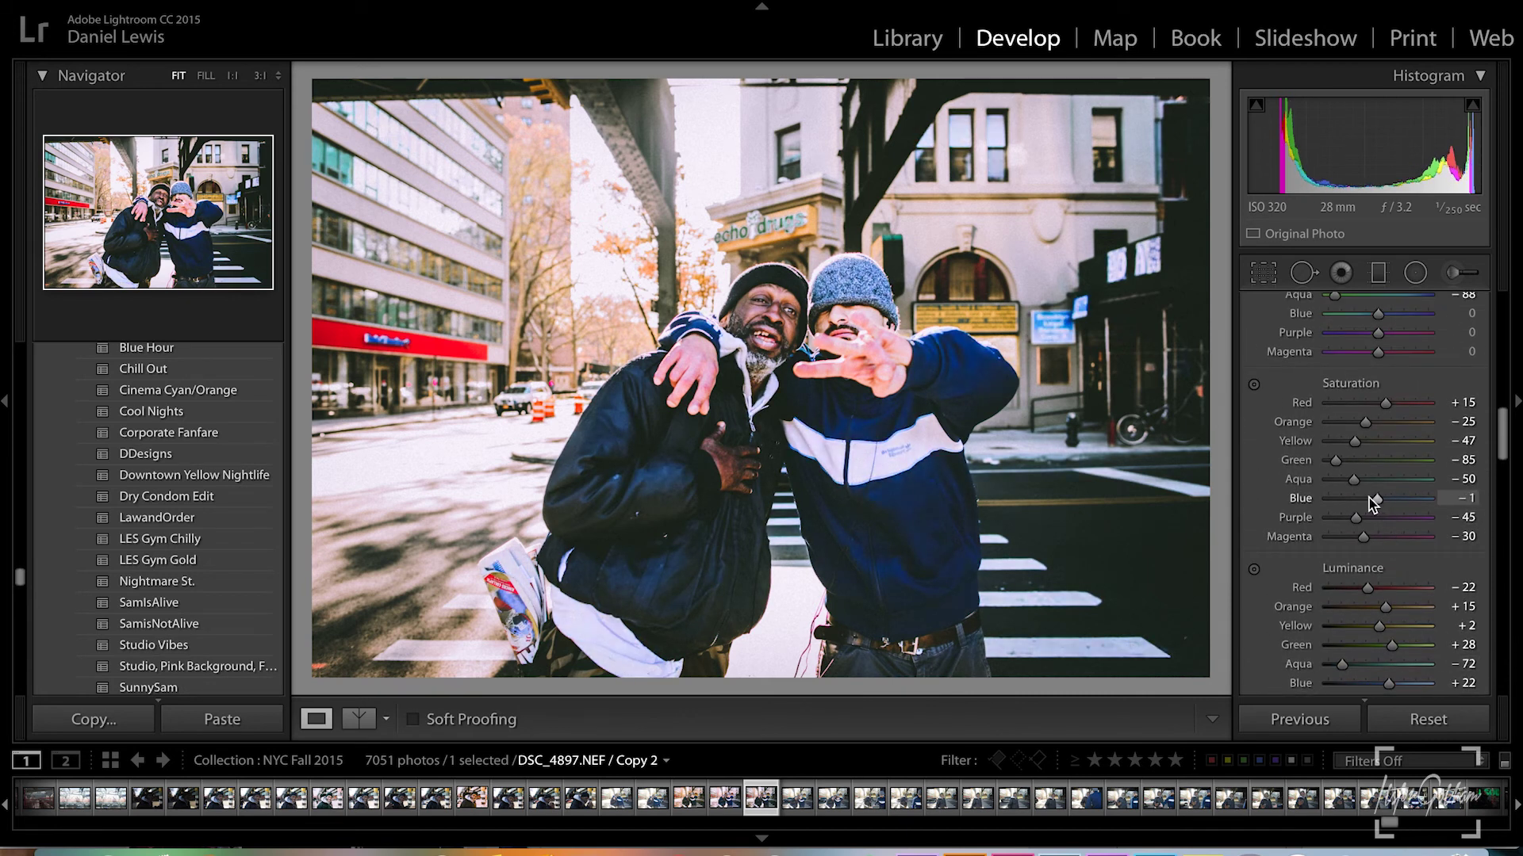
left_click(1363, 497)
scroll(1366, 495, "up", 3)
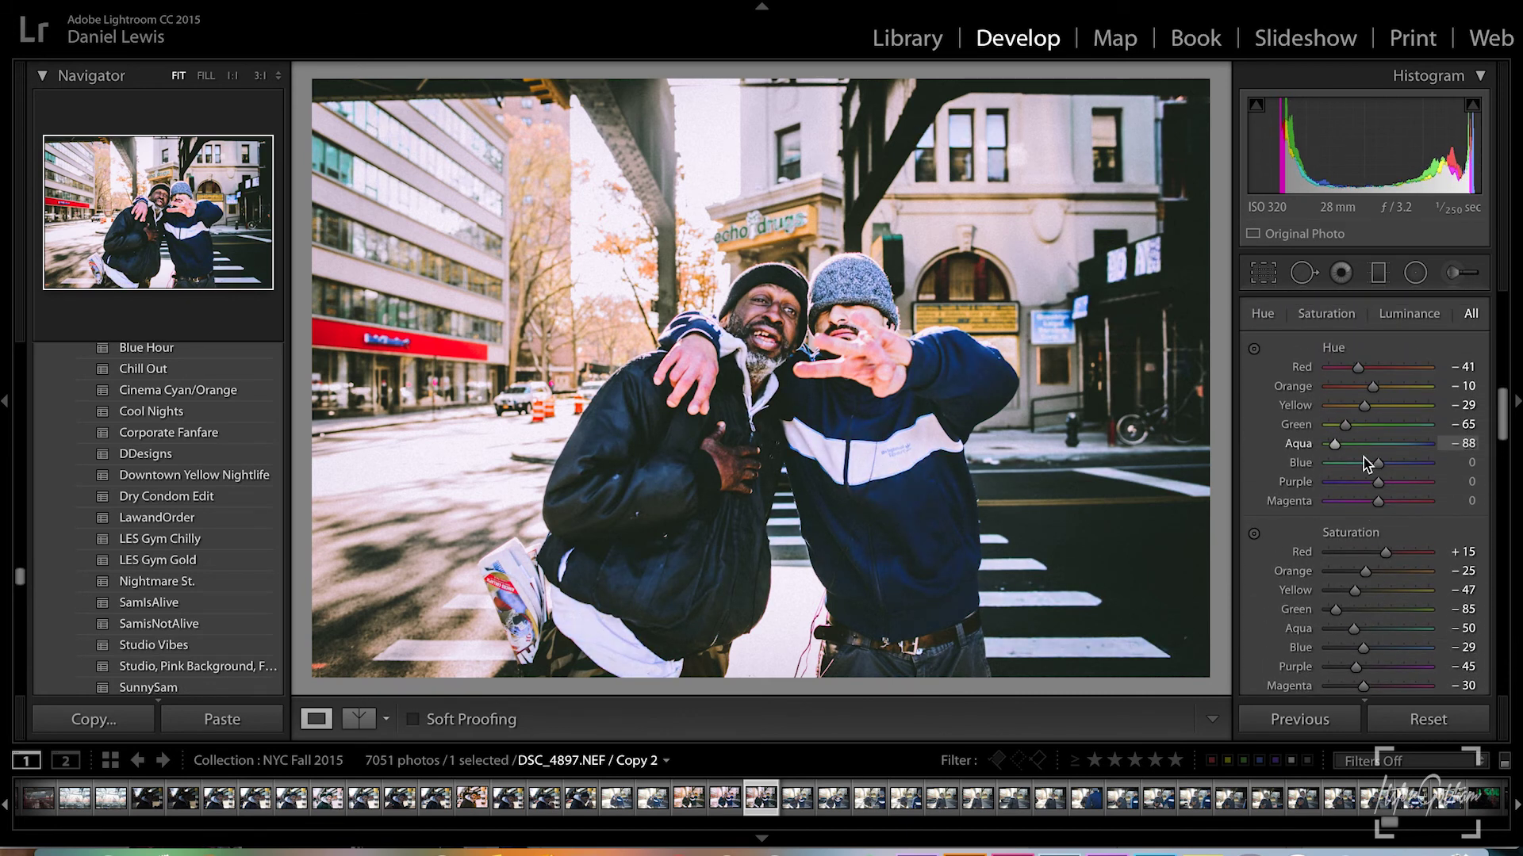
left_click_drag(1378, 462, 1367, 469)
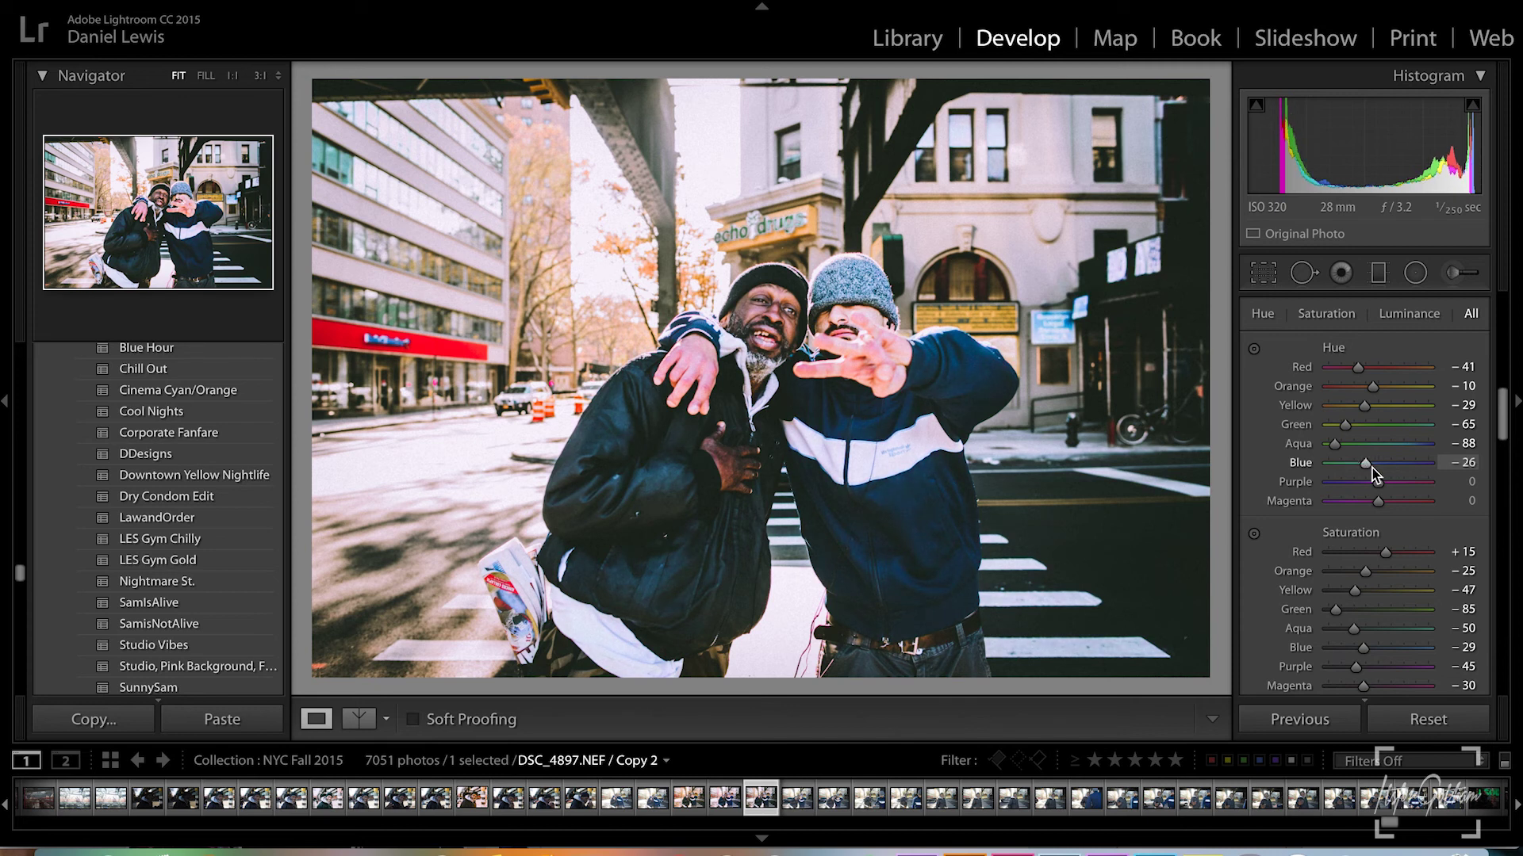
Crop the virtual copy to a 1 x 1 aspect ratio centred on the two men
scroll(1372, 473, "down", 3)
scroll(1372, 473, "down", 5)
left_click(1263, 275)
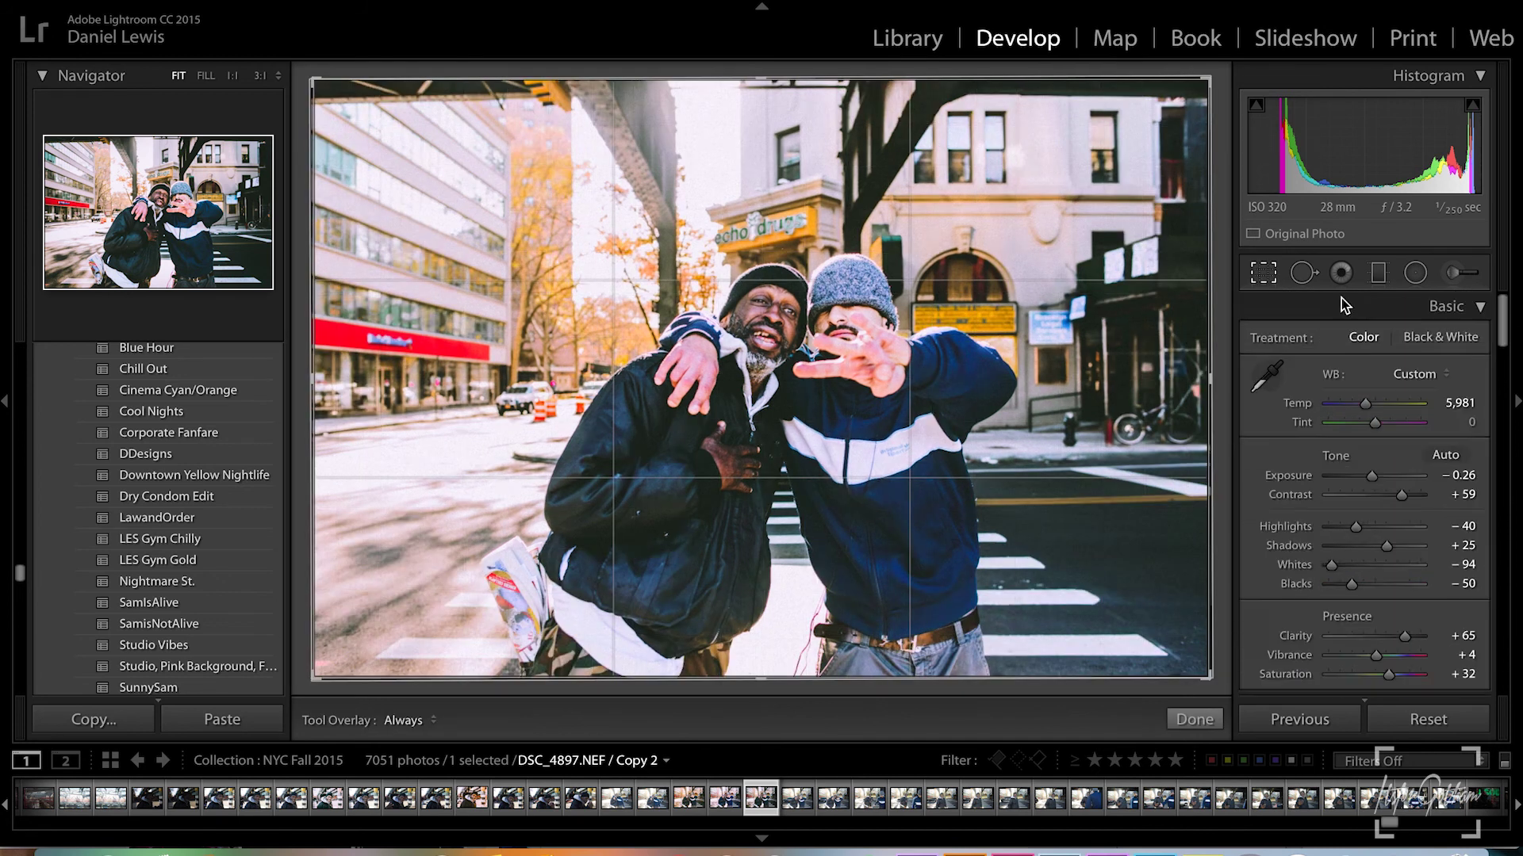
left_click(1388, 345)
left_click(1377, 379)
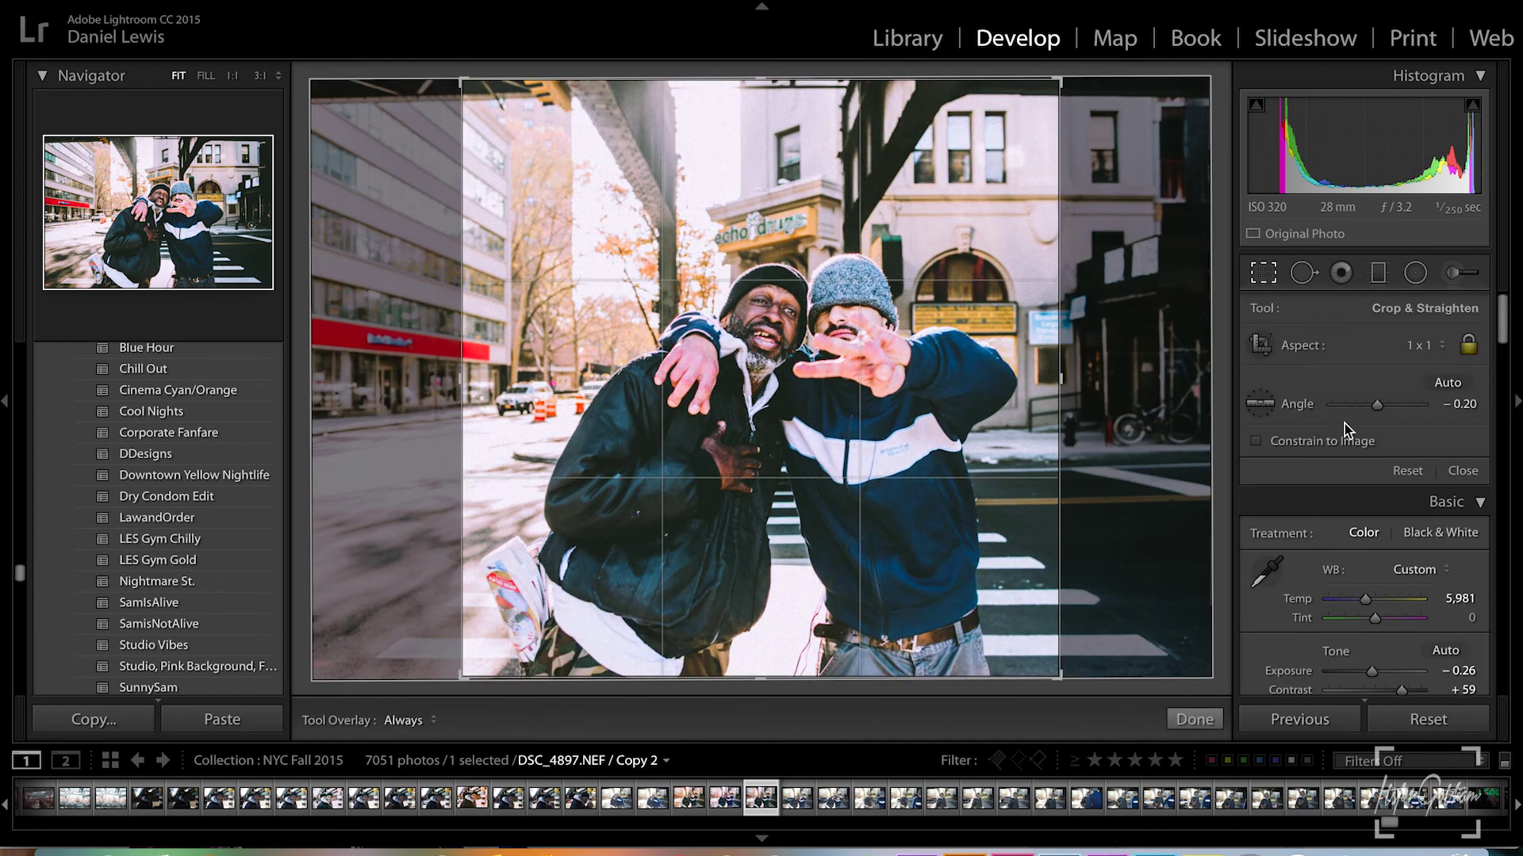
left_click(1463, 471)
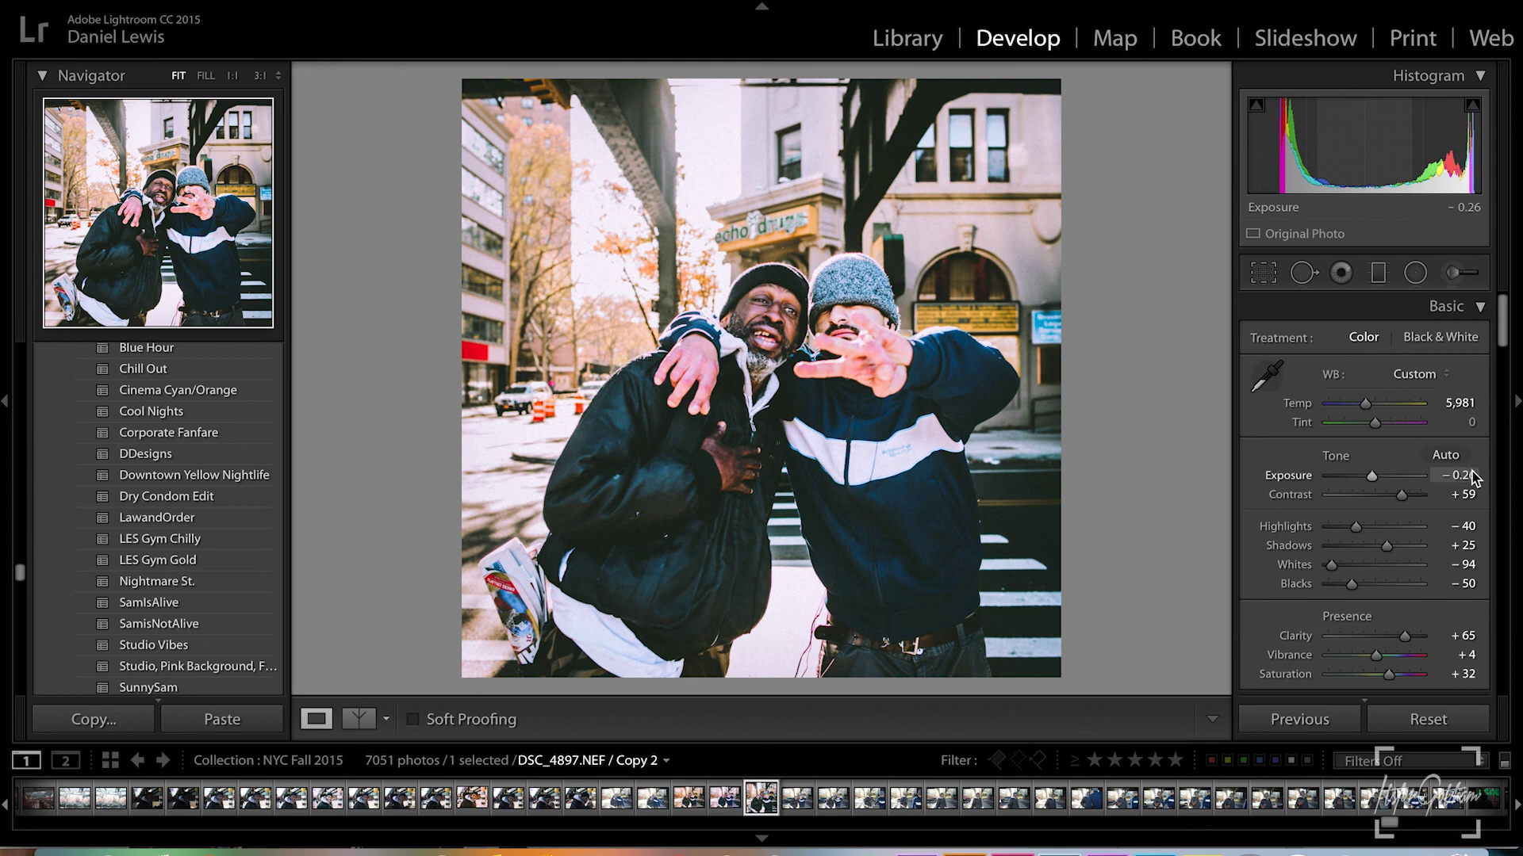